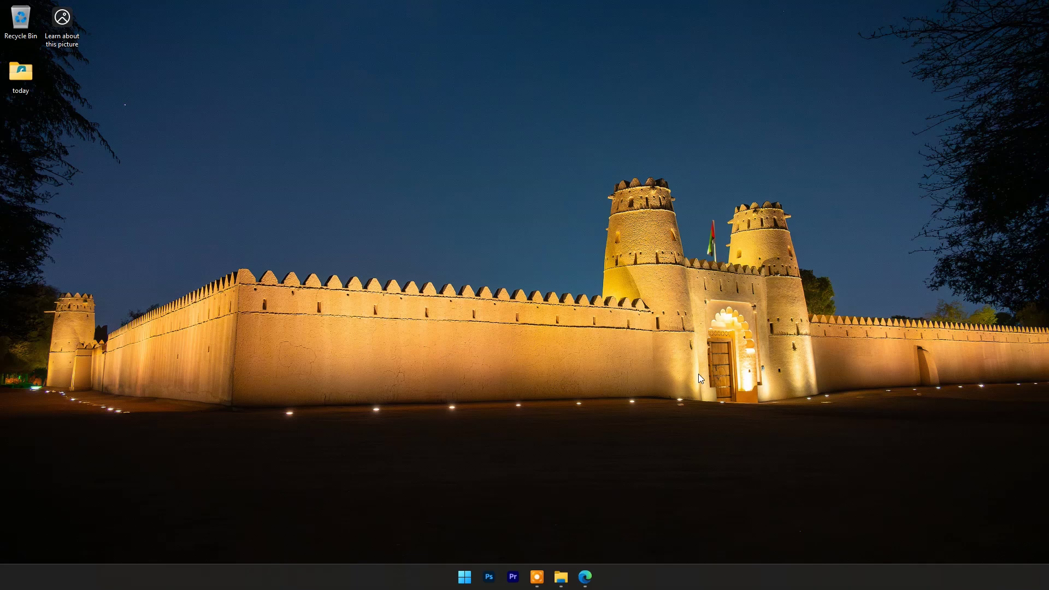
# Switch to the Edge browser and examine the Aiarty Image Matting page's product photo, hair and semi-transparent object matting sections.
pyautogui.click(585, 577)
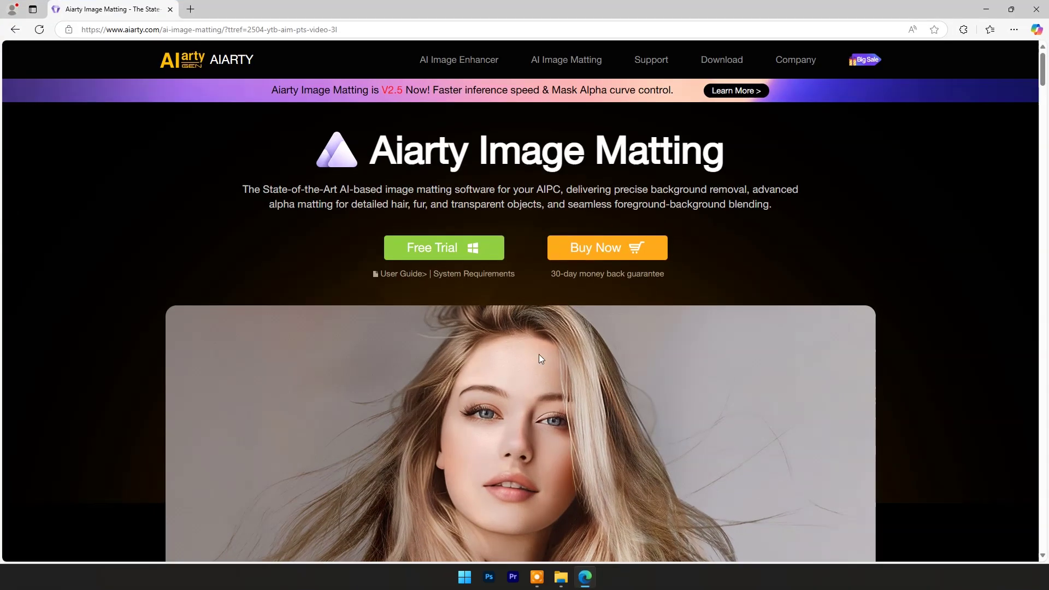
pyautogui.scroll(-1, 556, 175)
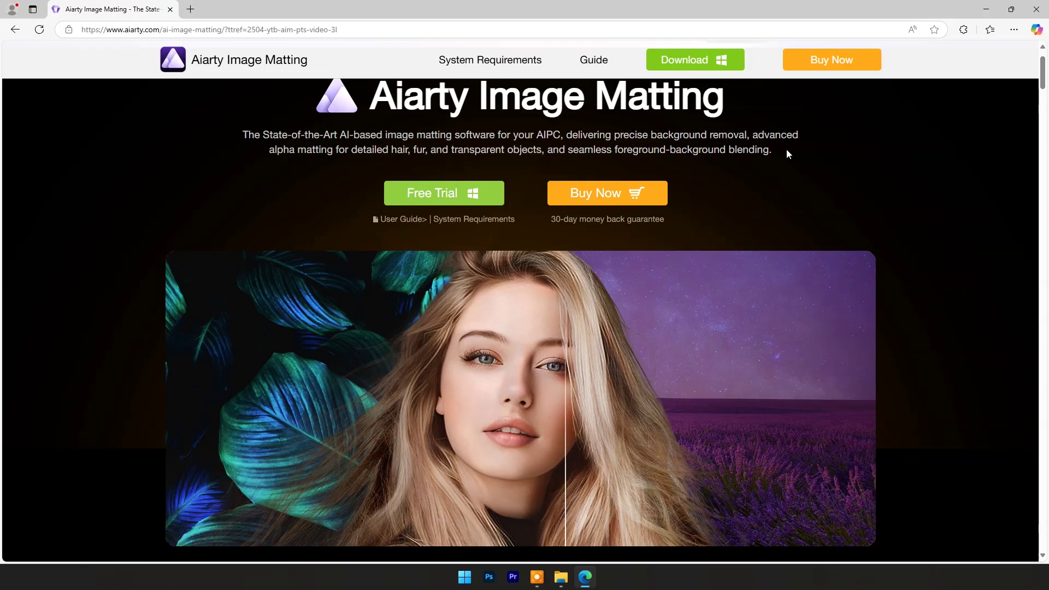
pyautogui.scroll(-10, 786, 150)
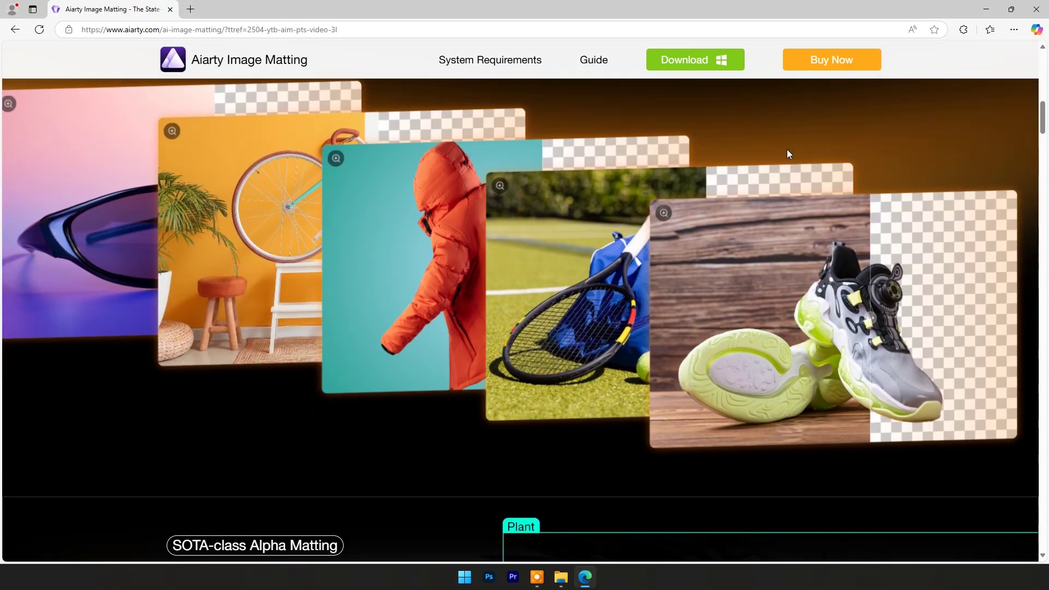
pyautogui.scroll(1, 786, 149)
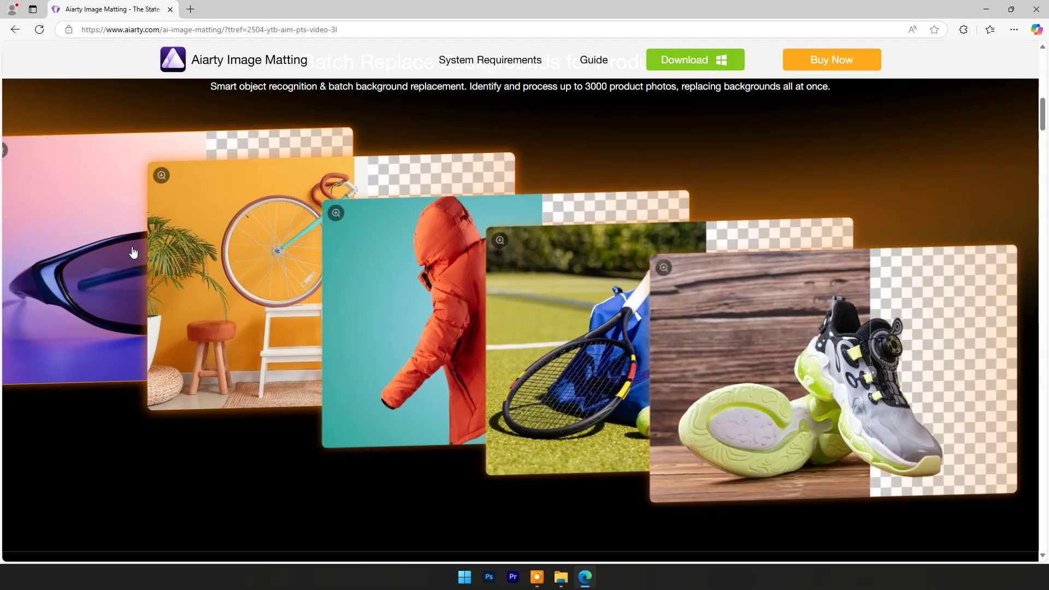
pyautogui.scroll(-8, 627, 304)
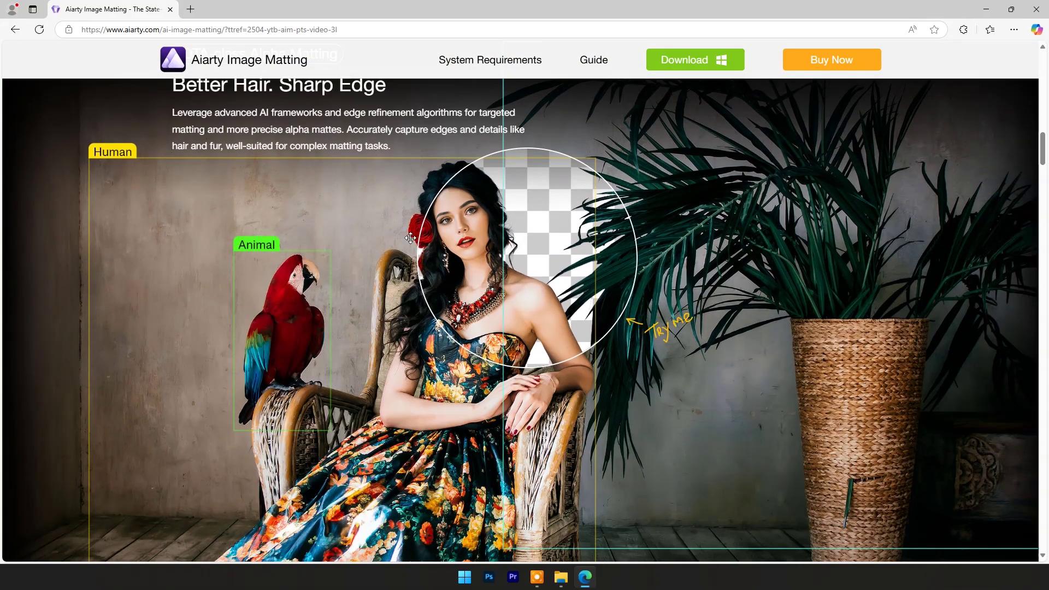
pyautogui.scroll(-5, 709, 221)
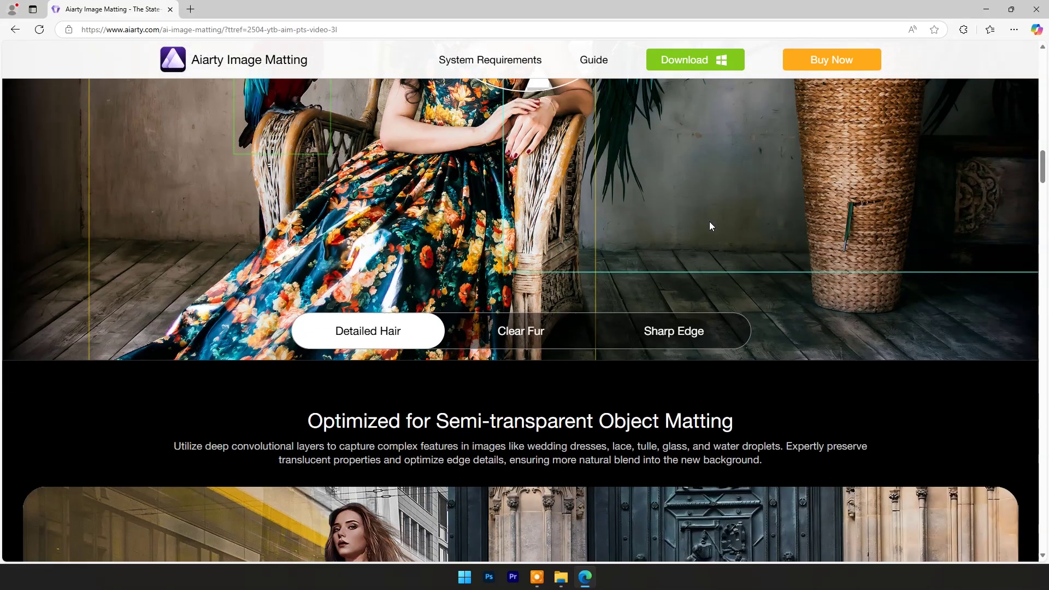
pyautogui.scroll(-7, 709, 221)
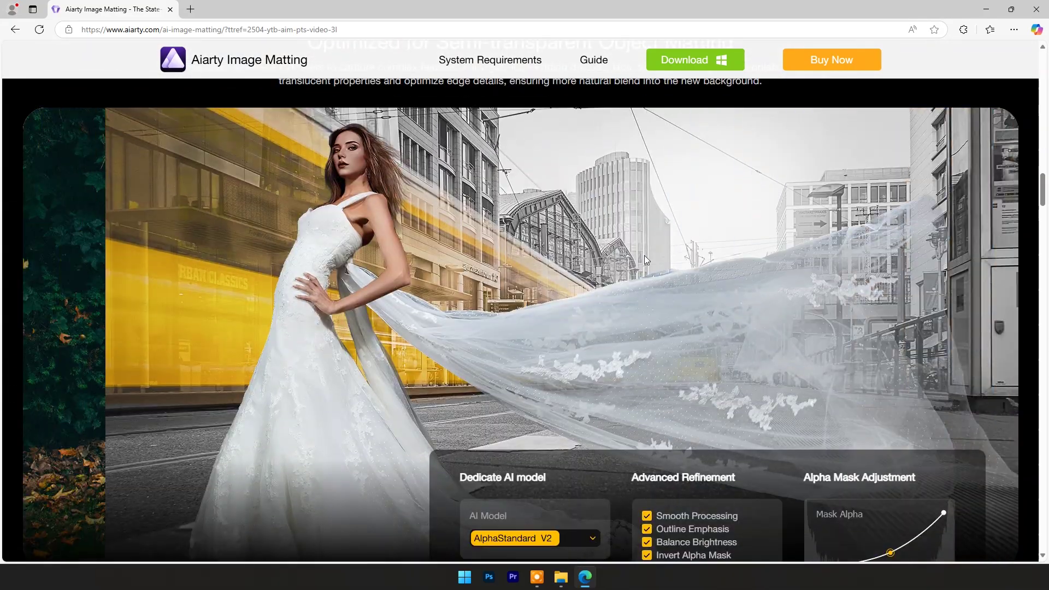
# Examine the page's low-light isolation, pixel-level editing, AI model and Flexible Customization sections, and return to the page's beginning.
pyautogui.scroll(-3, 645, 254)
pyautogui.scroll(-8, 645, 256)
pyautogui.scroll(3, 310, 262)
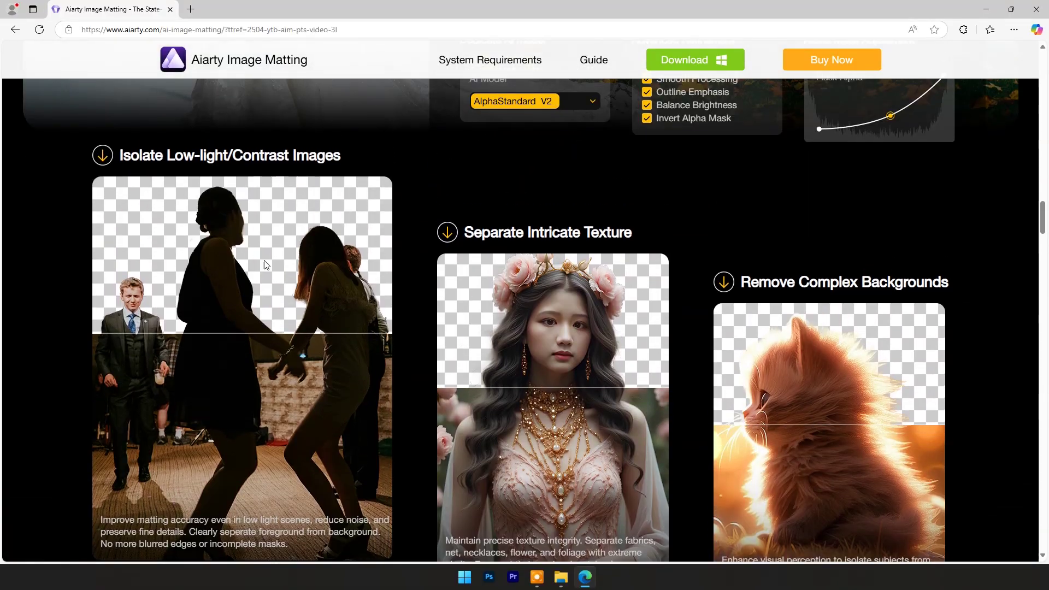
pyautogui.scroll(3, 387, 291)
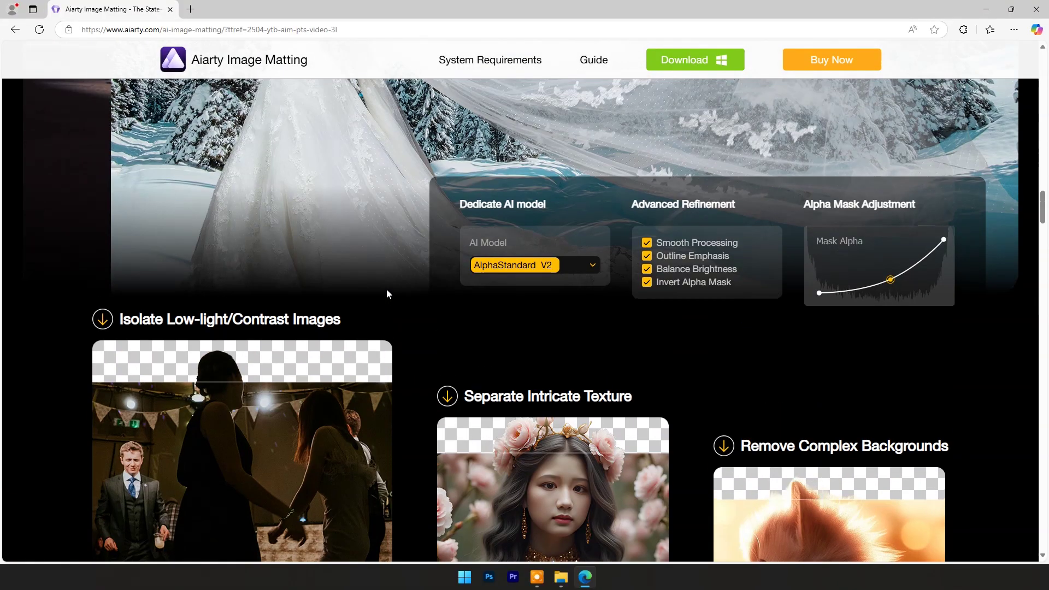
pyautogui.scroll(-7, 387, 292)
pyautogui.scroll(-10, 386, 294)
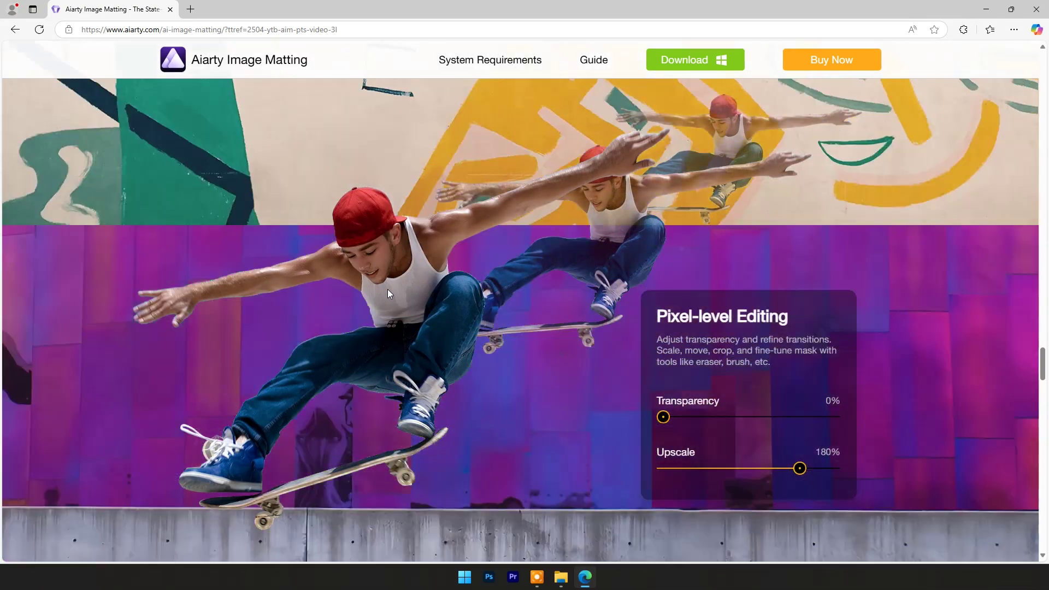
pyautogui.scroll(-7, 388, 290)
pyautogui.scroll(-5, 388, 290)
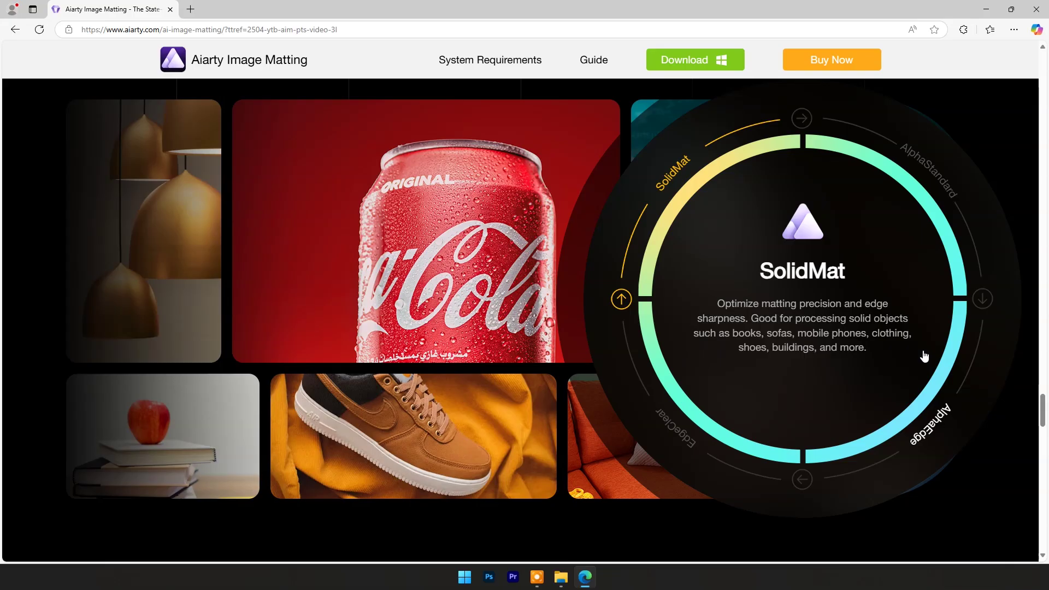
pyautogui.moveTo(1042, 399); pyautogui.dragTo(1042, 434)
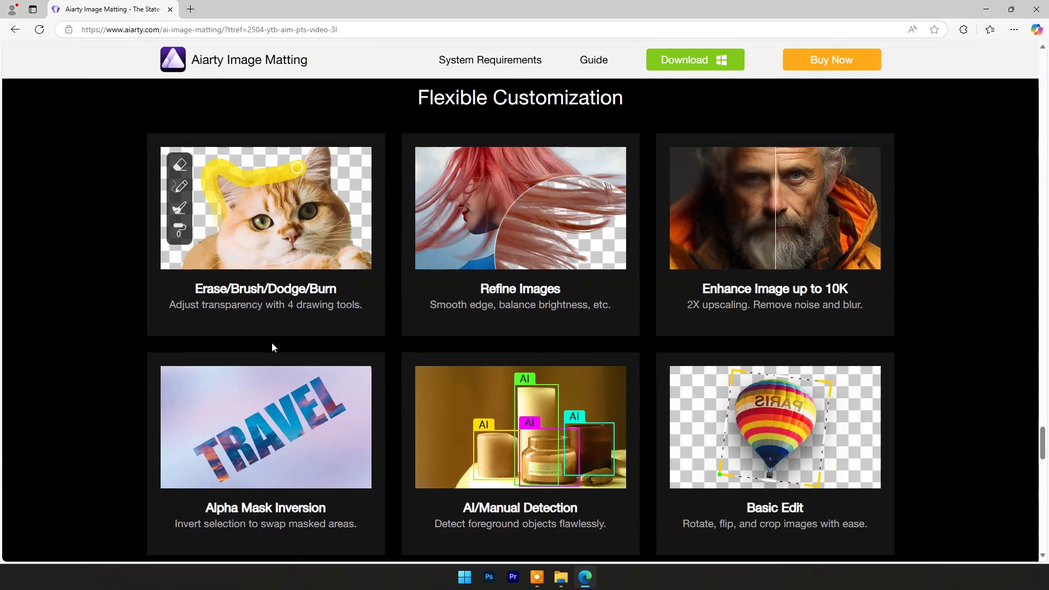
pyautogui.moveTo(1042, 442); pyautogui.dragTo(1010, 68)
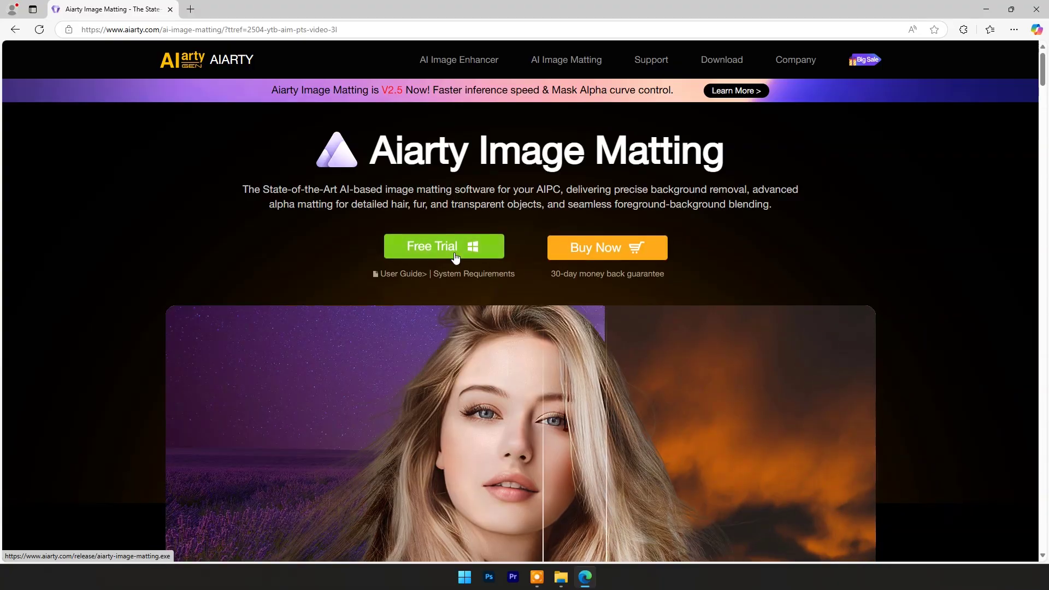
# Download the Windows free trial of Aiarty Image Matting and launch the installer aiarty-image-matting.exe.
pyautogui.click(458, 258)
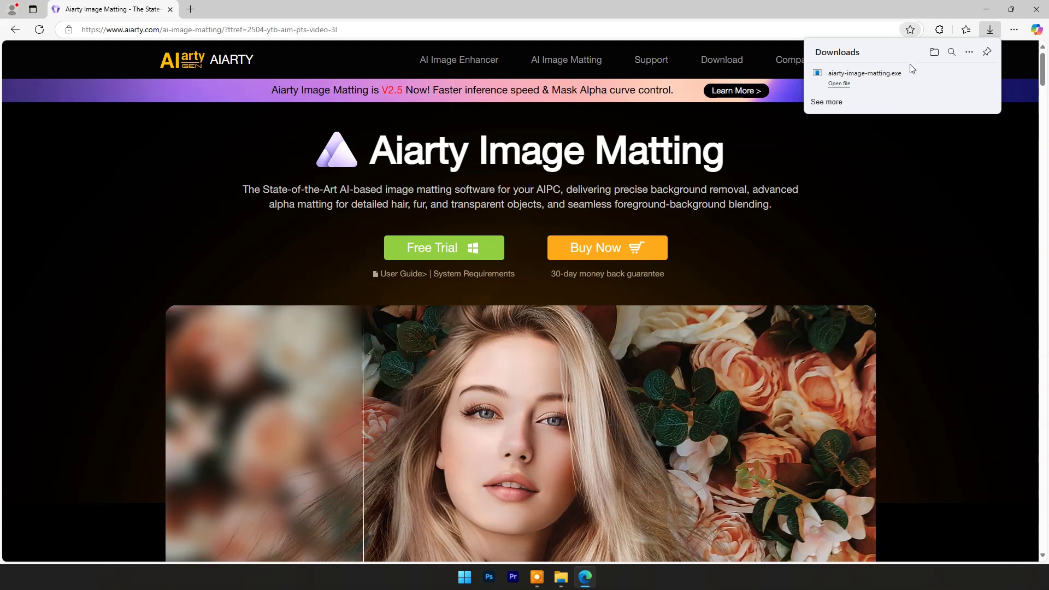
pyautogui.click(841, 85)
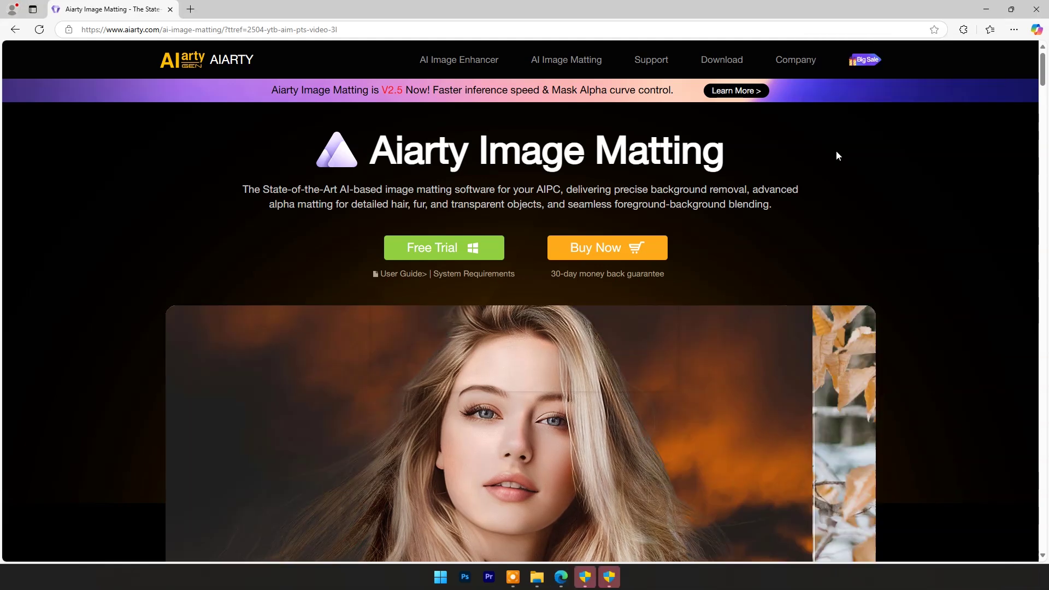
pyautogui.click(987, 10)
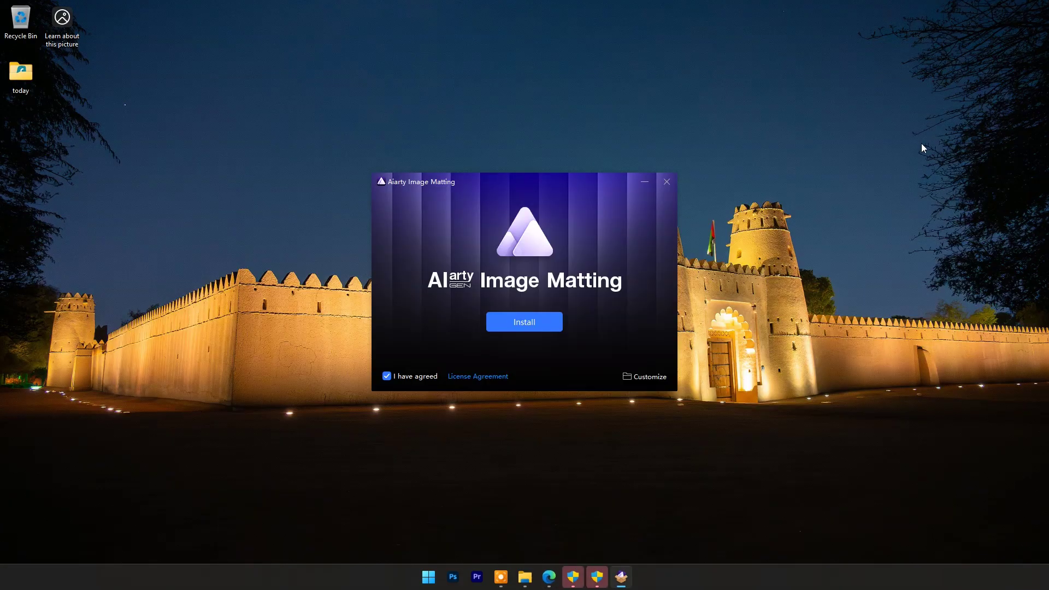
# Install Aiarty Image Matting in C:\Program Files (x86)\Aiarty\ImageMatting\ and launch it, dismissing the hardware information.
pyautogui.click(645, 376)
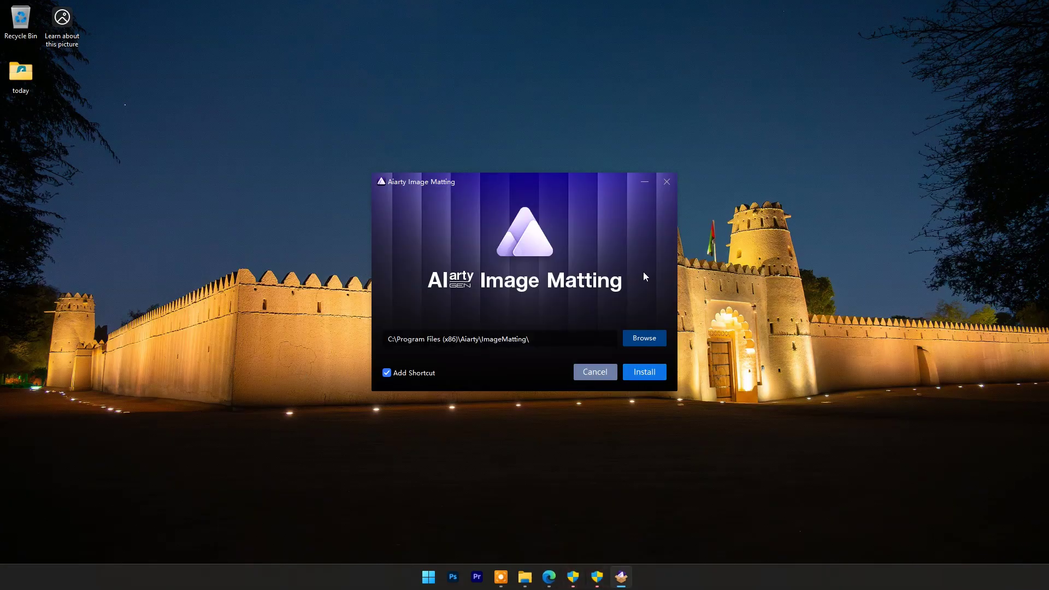
pyautogui.click(644, 372)
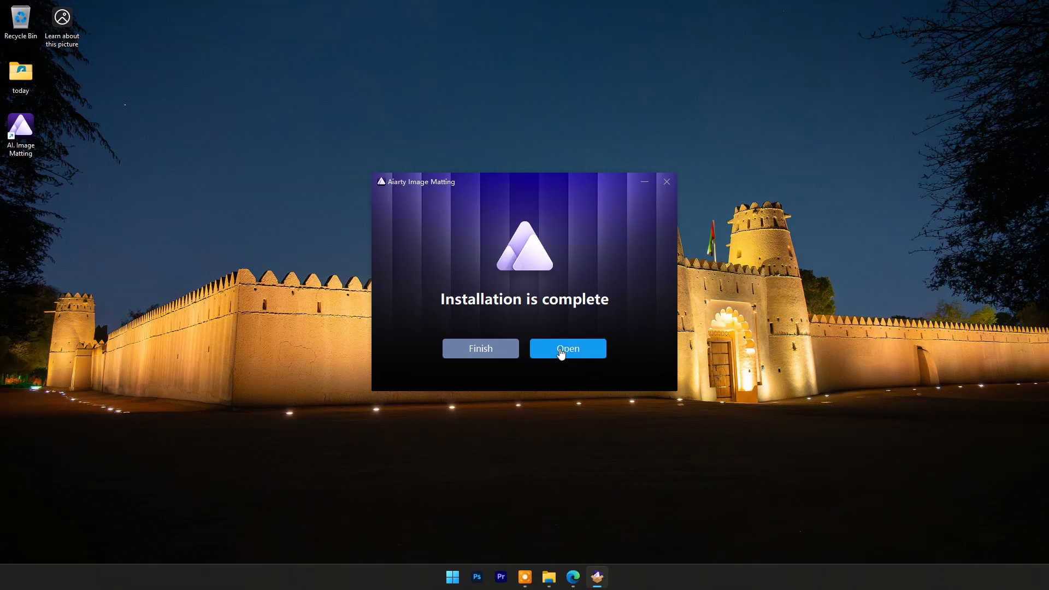
pyautogui.click(561, 352)
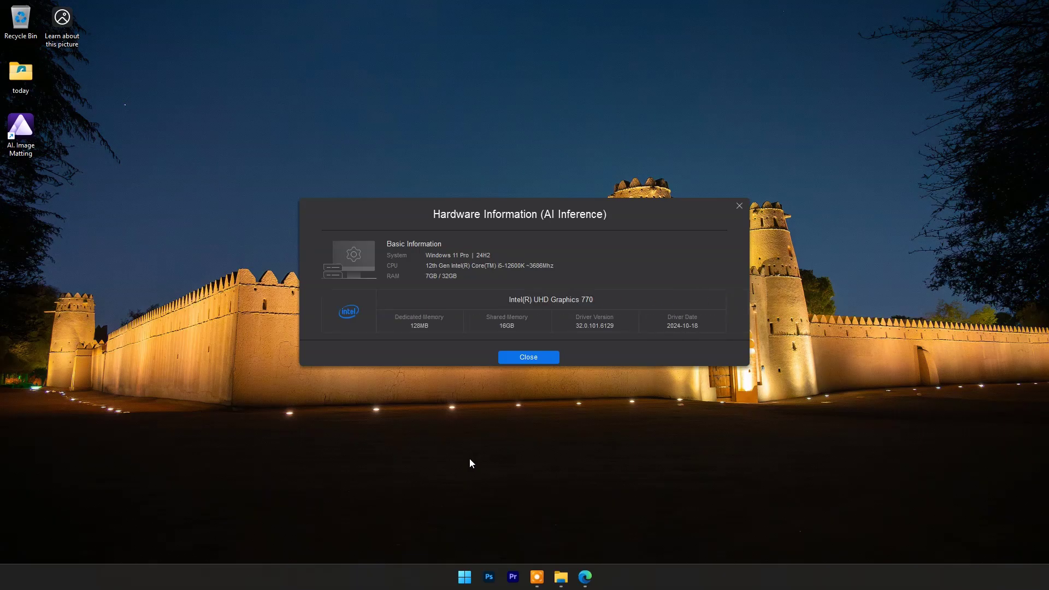
pyautogui.click(526, 357)
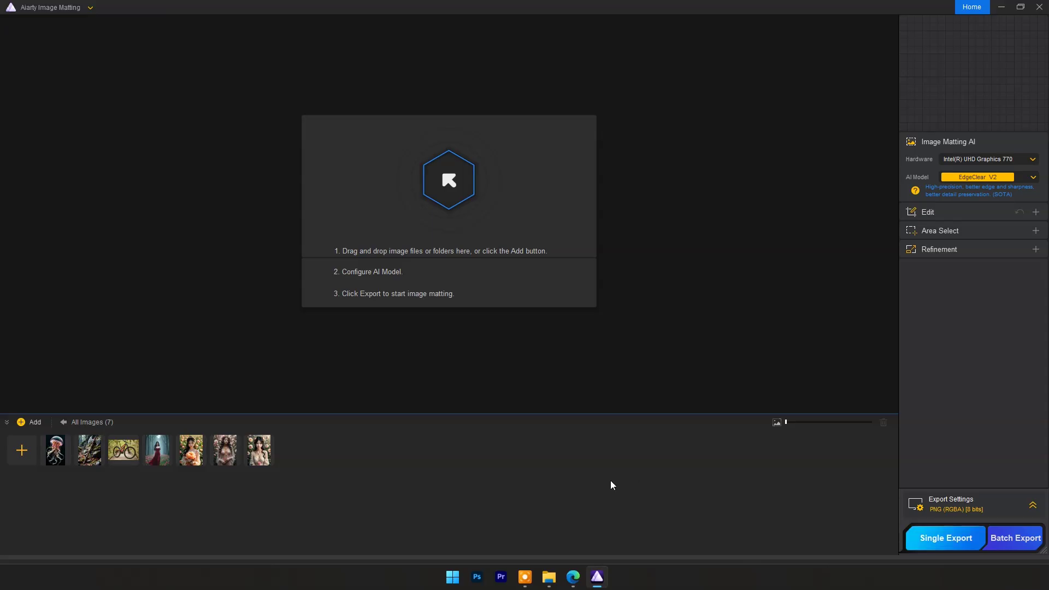
# Add the bearded man's portrait 0_1.jpg from File Explorer to the image list.
pyautogui.click(548, 576)
pyautogui.moveTo(446, 319); pyautogui.dragTo(164, 229)
pyautogui.click(791, 113)
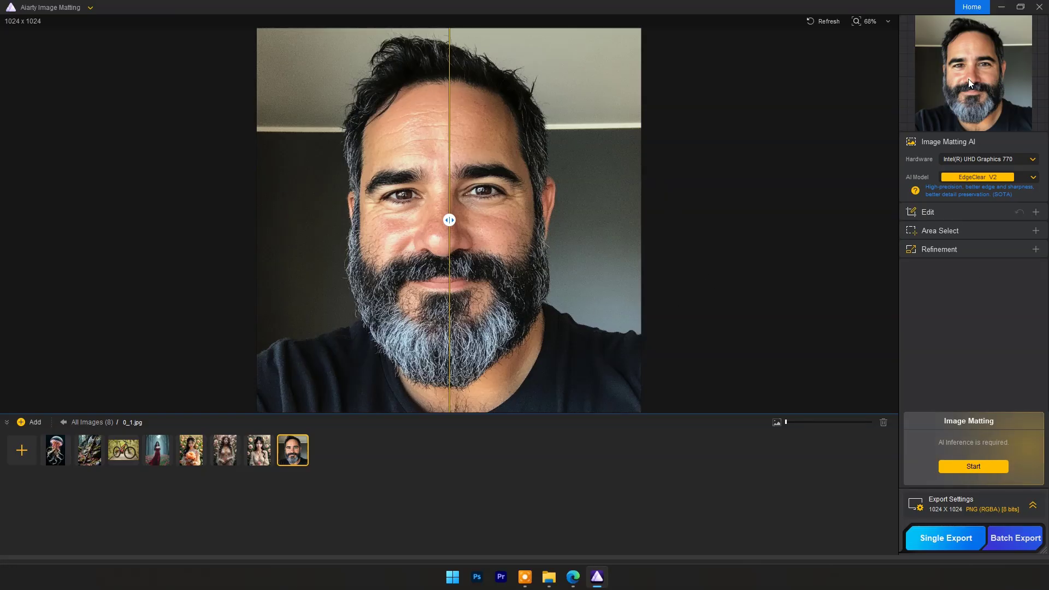
# Inspect the portrait up close, keep Intel(R) UHD Graphics 770 as the hardware and choose EdgeClear V2 as the matting model.
pyautogui.scroll(5, 525, 220)
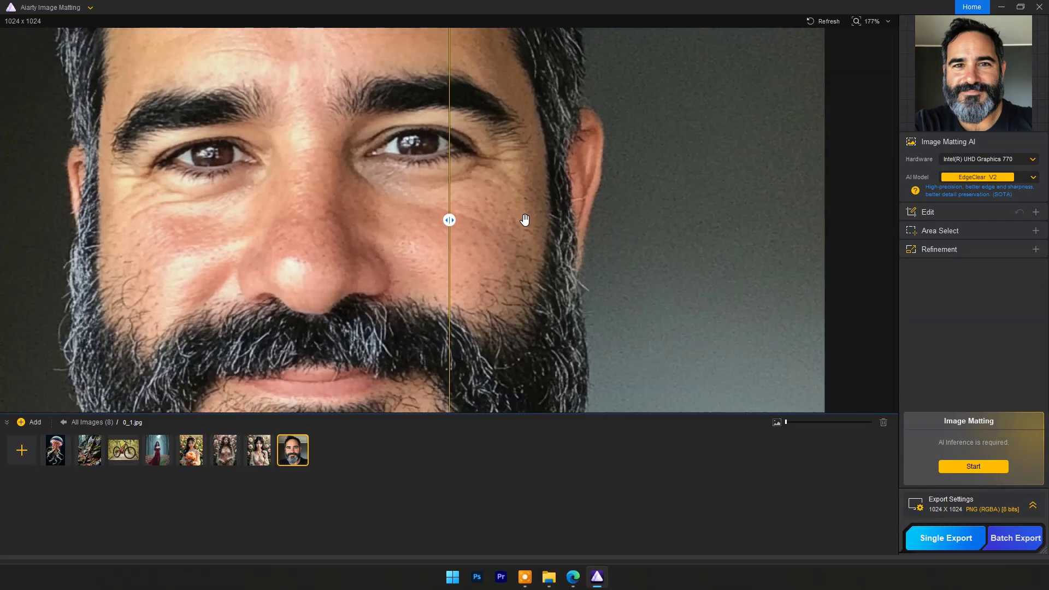
pyautogui.moveTo(549, 137); pyautogui.dragTo(519, 174)
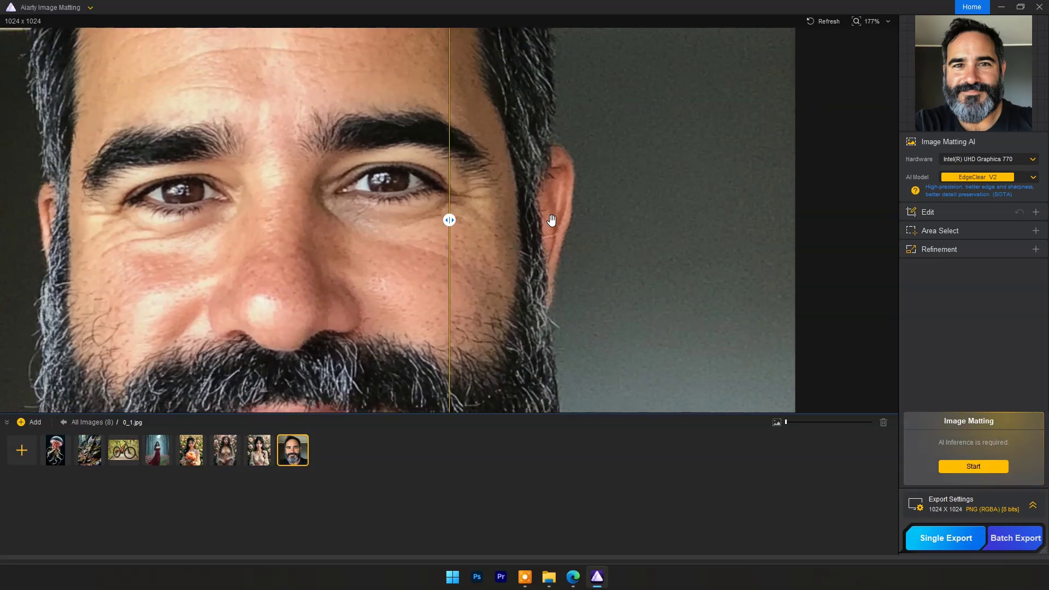
pyautogui.scroll(-4, 552, 221)
pyautogui.scroll(-2, 553, 220)
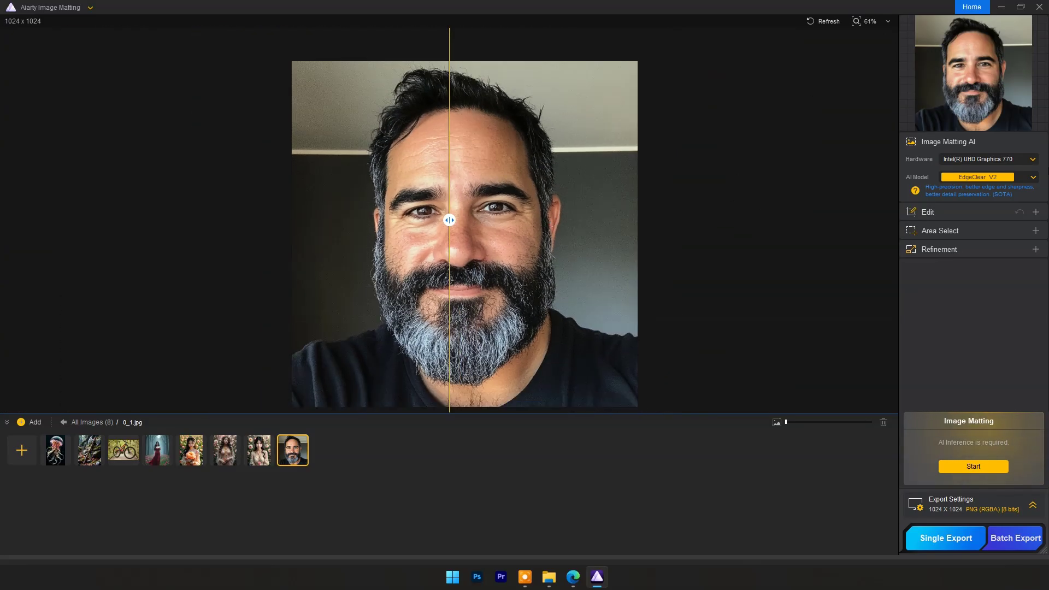
pyautogui.click(1033, 159)
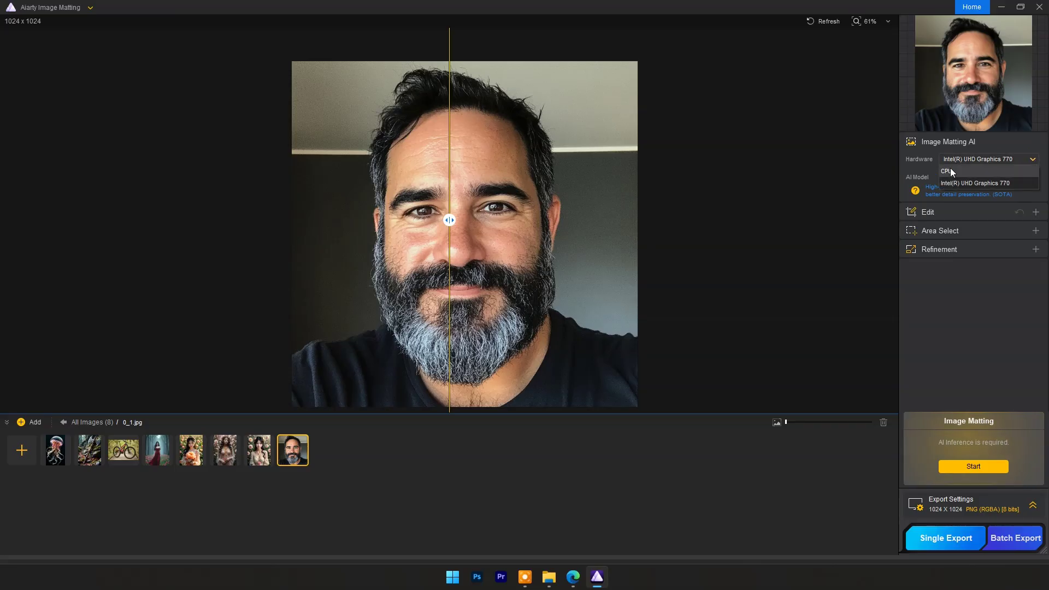
pyautogui.click(1002, 159)
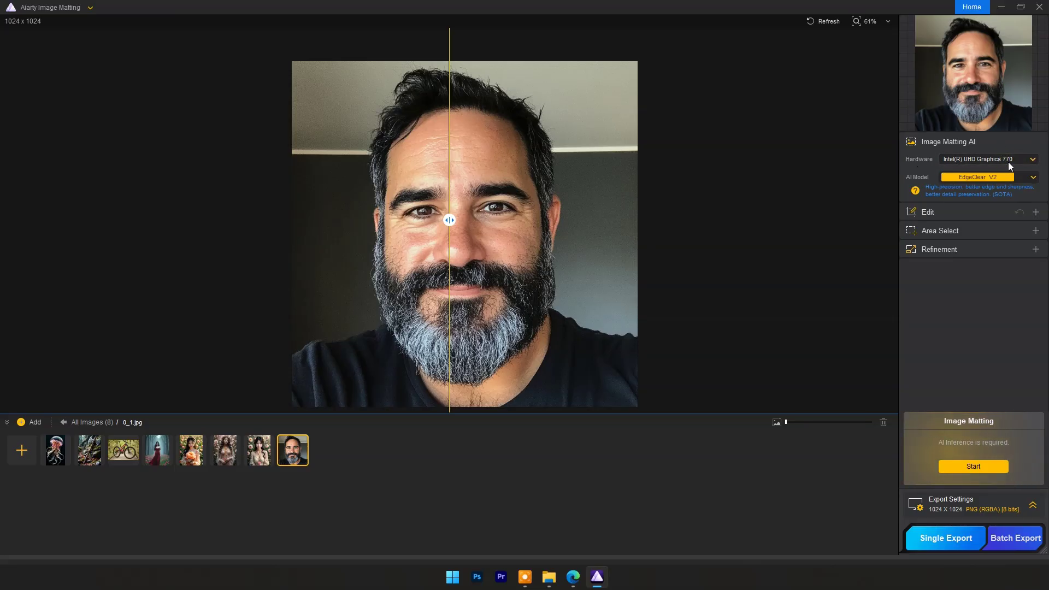
pyautogui.click(1032, 177)
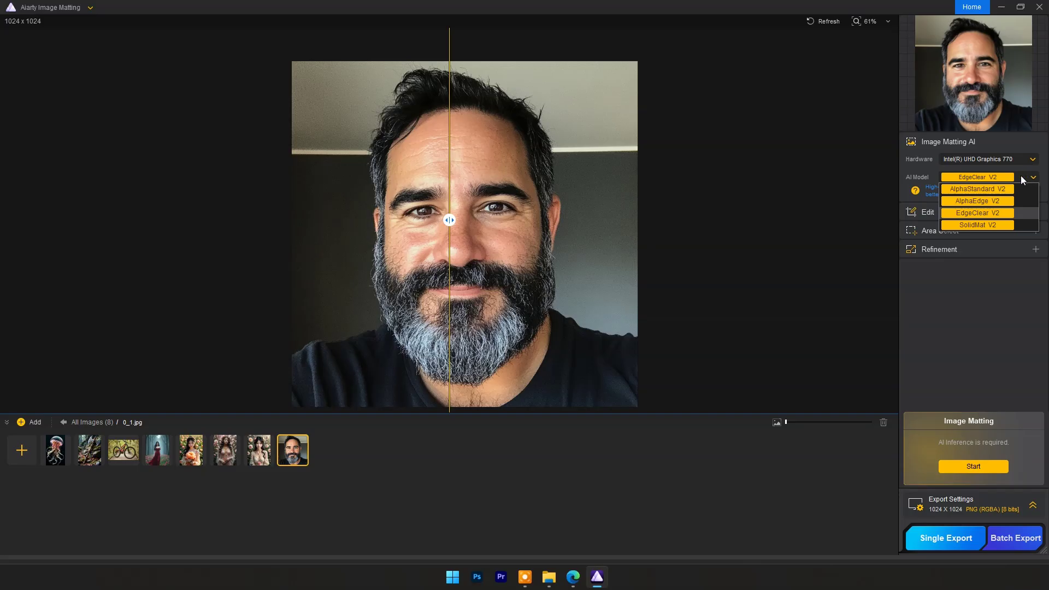
pyautogui.click(981, 213)
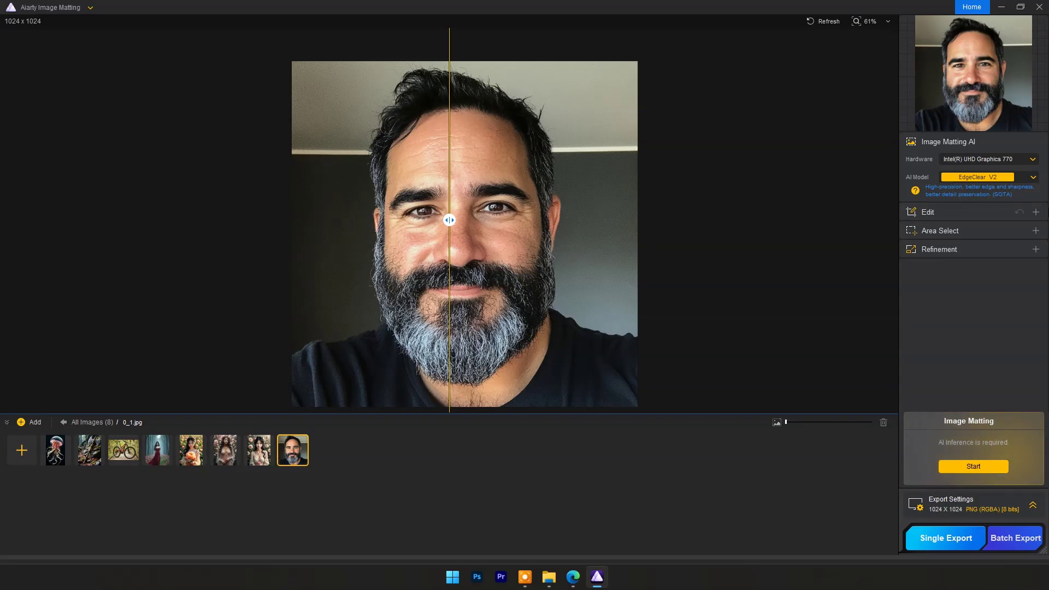
# Set the AI Enhance model for the portrait to More-Detail GAN v2.
pyautogui.click(1036, 211)
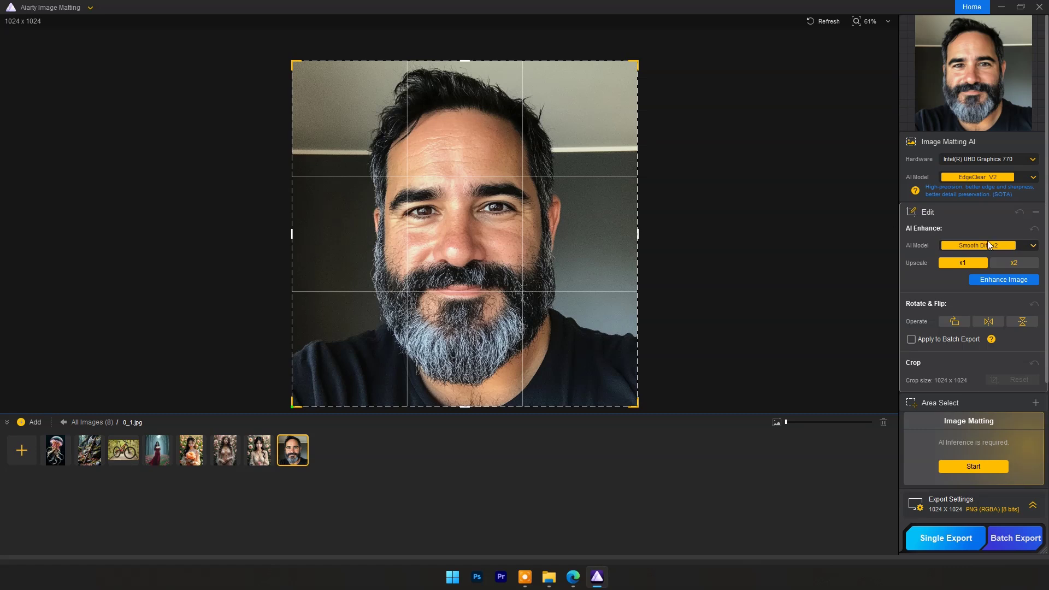
pyautogui.click(1033, 246)
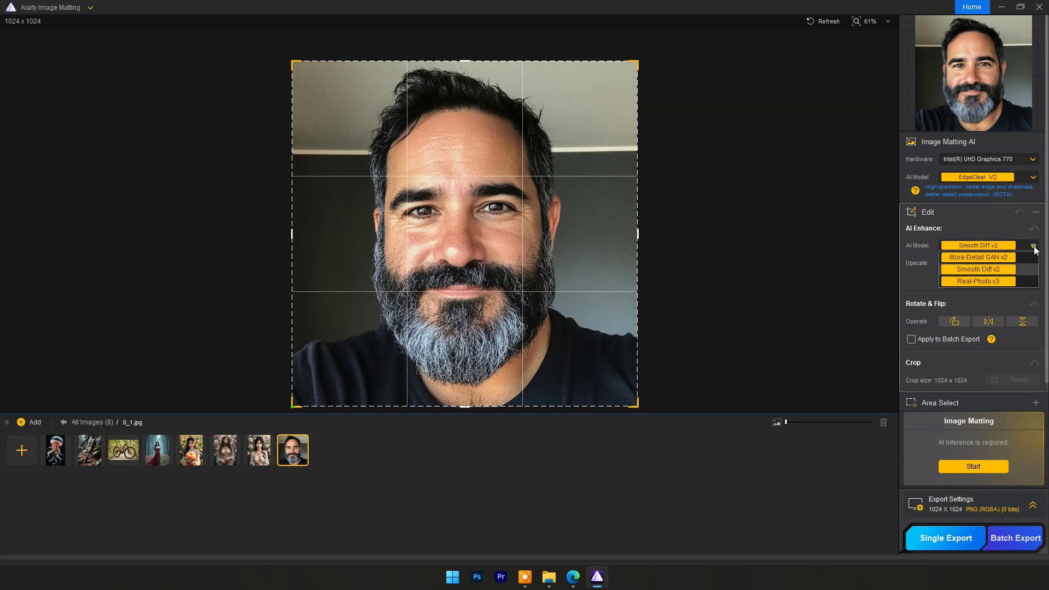
pyautogui.click(1001, 258)
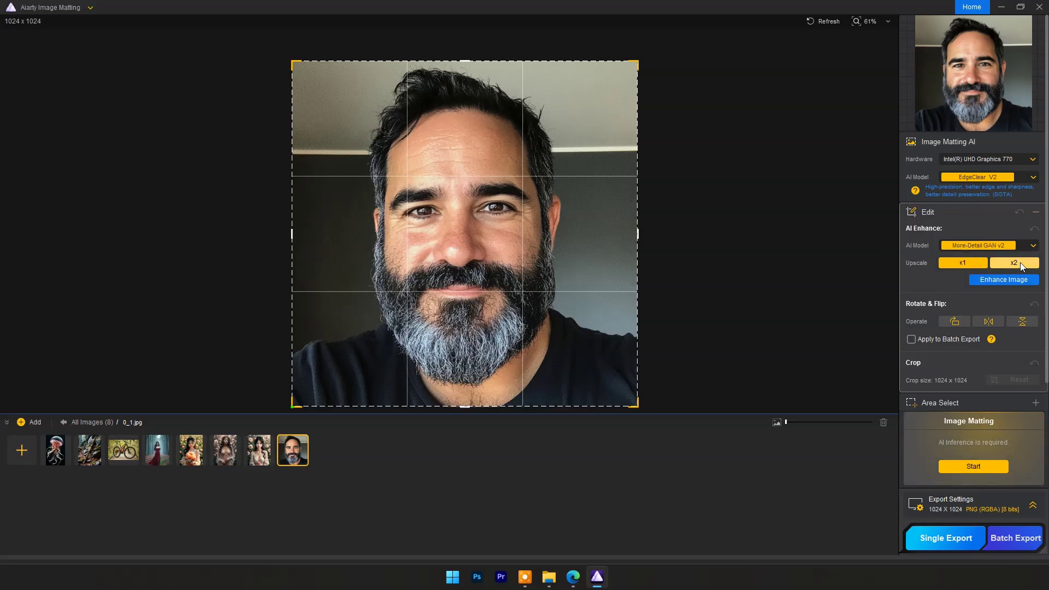
# Review the Refinement options without enabling any, and run the AI image matting on the portrait.
pyautogui.scroll(-1, 970, 273)
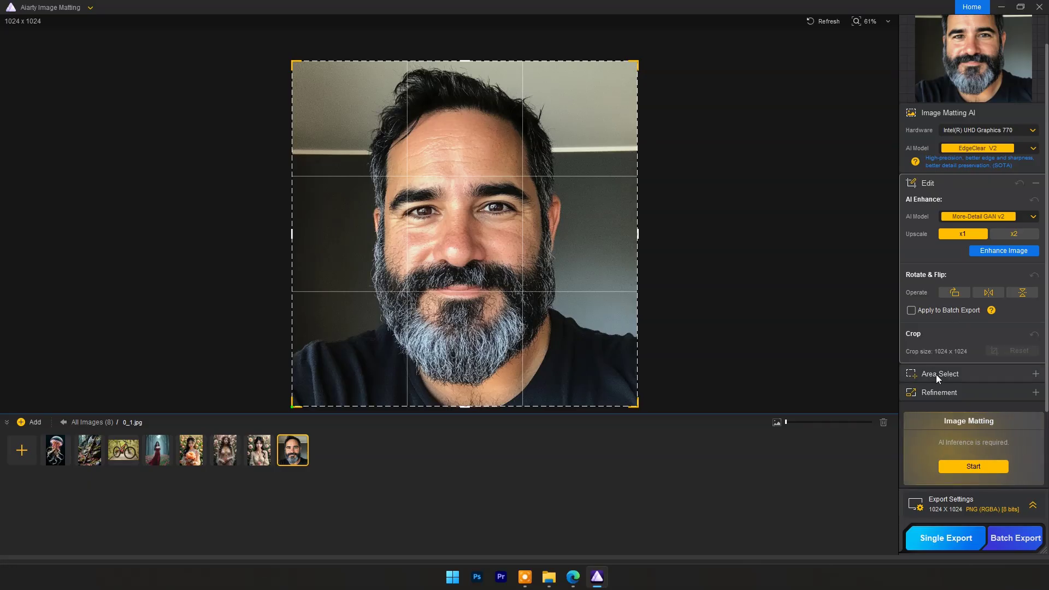
pyautogui.click(1036, 393)
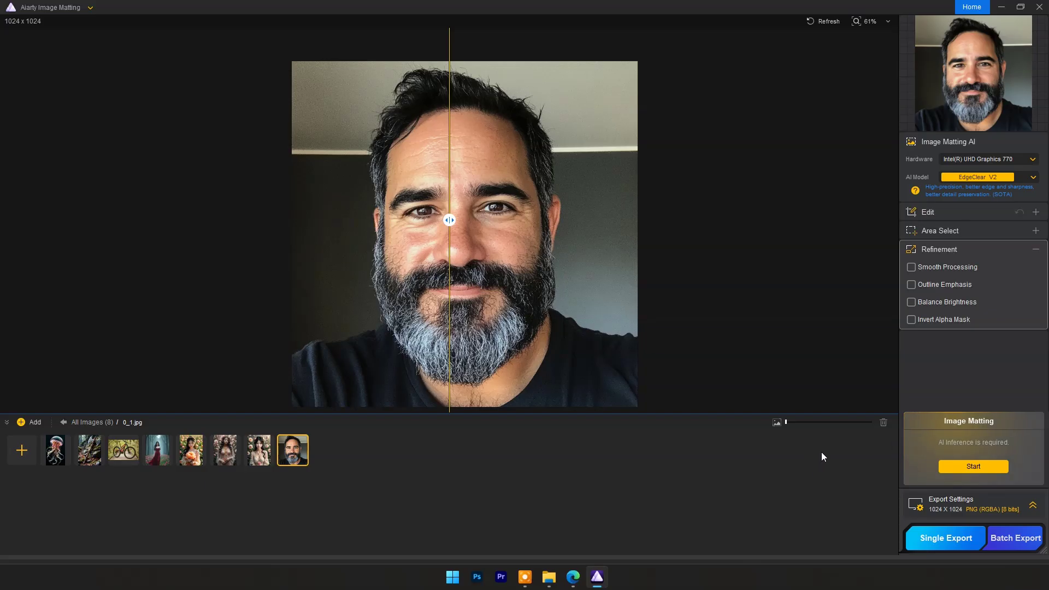
pyautogui.click(1035, 250)
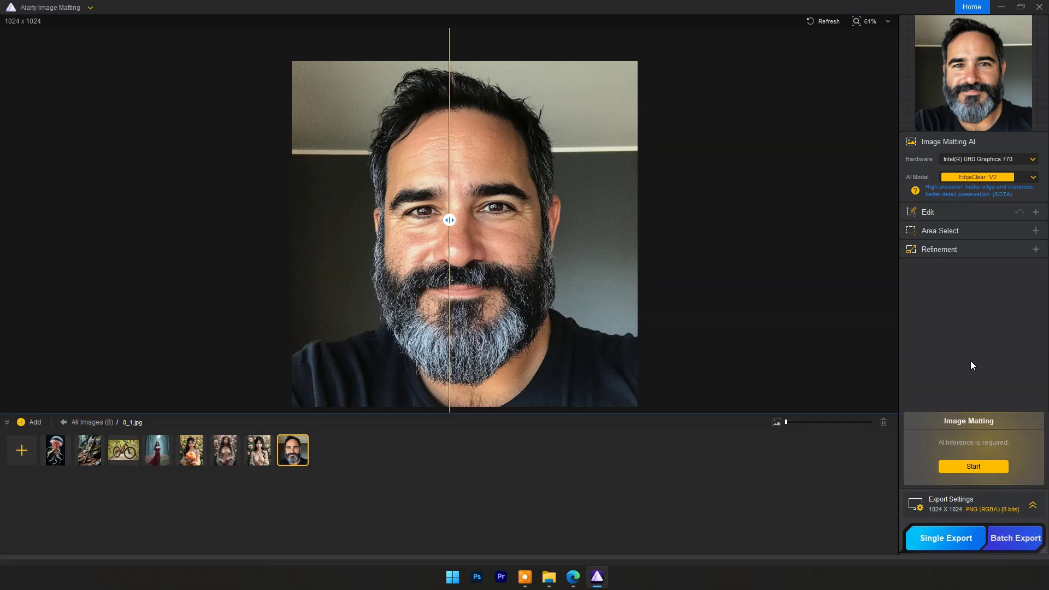
pyautogui.click(972, 464)
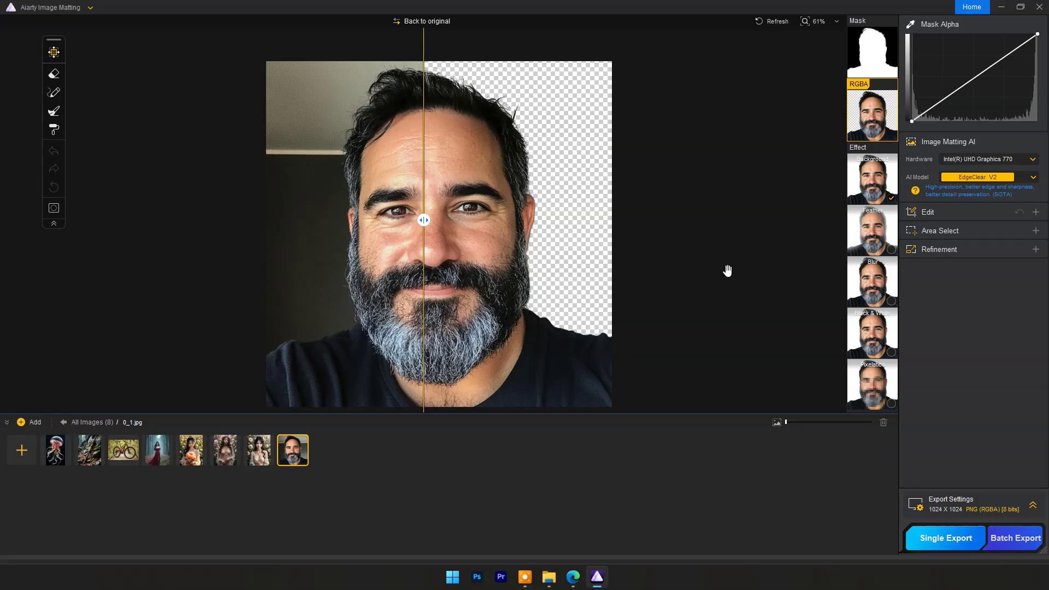
# Compare the portrait cutout with the original, and give it a solid white background (RGB 255, 255, 255) with the Background effect.
pyautogui.moveTo(424, 220)
pyautogui.mouseDown()
pyautogui.moveTo(625, 219)
pyautogui.moveTo(214, 205)
pyautogui.moveTo(420, 204)
pyautogui.mouseUp()
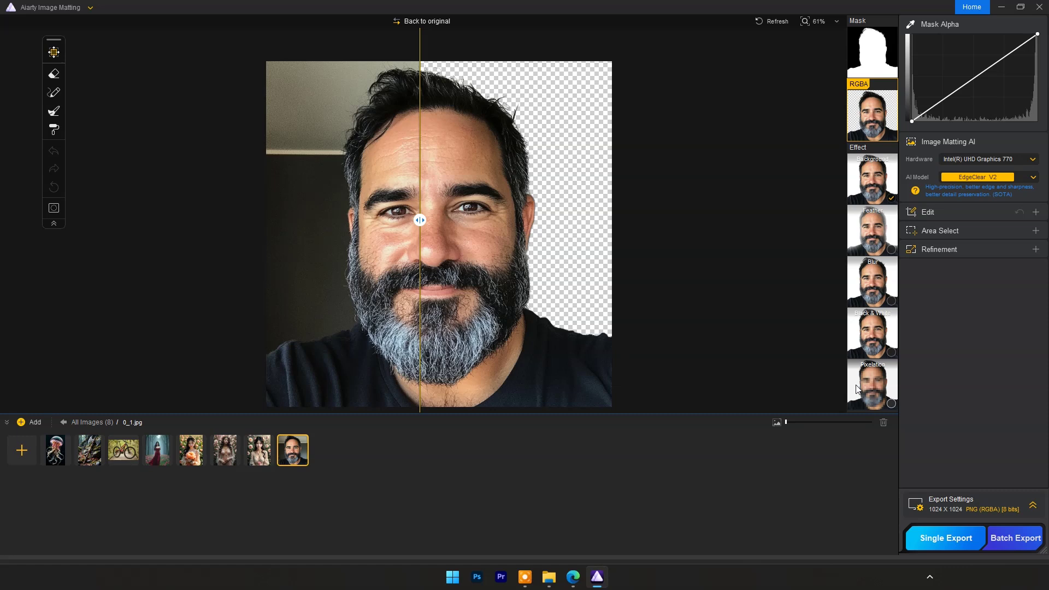
pyautogui.click(875, 182)
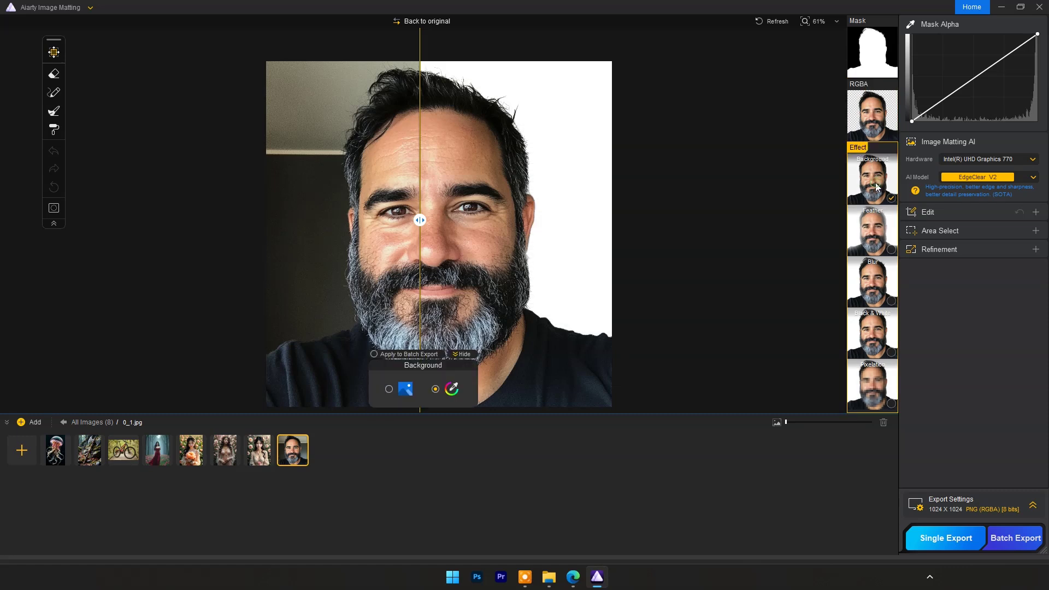
pyautogui.click(452, 389)
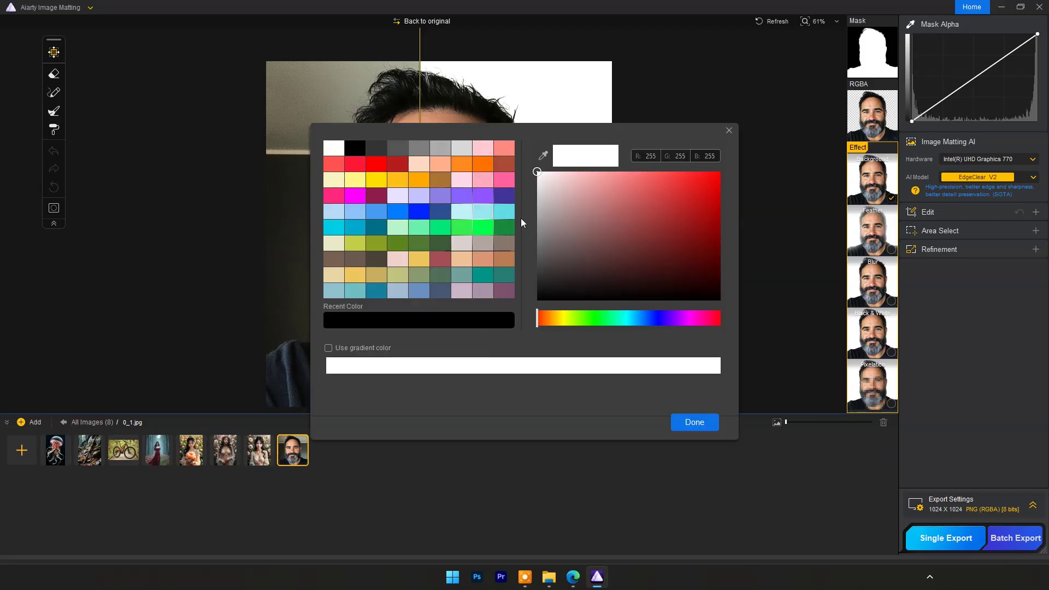
pyautogui.click(700, 423)
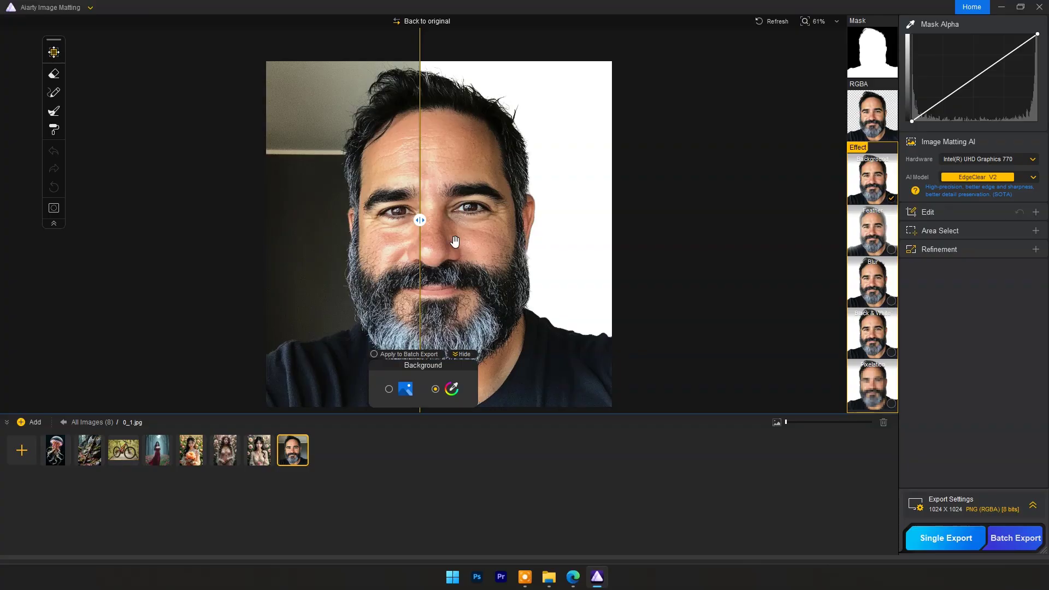
# Hide the Background options, compare the white-background portrait with the original across its full width, and export it as a single image.
pyautogui.click(459, 355)
pyautogui.moveTo(266, 219); pyautogui.dragTo(632, 220)
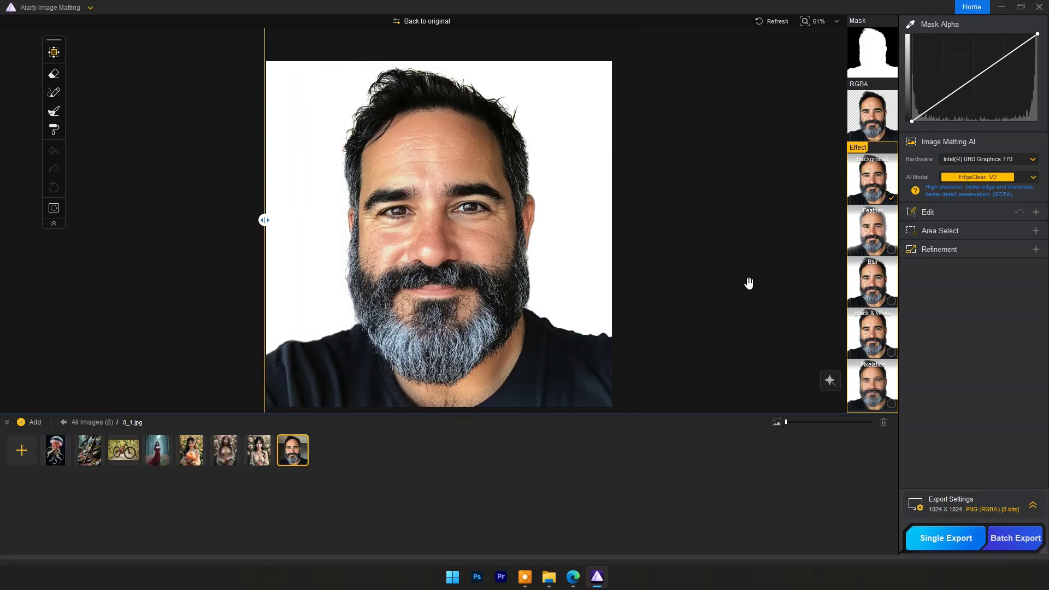
pyautogui.click(961, 541)
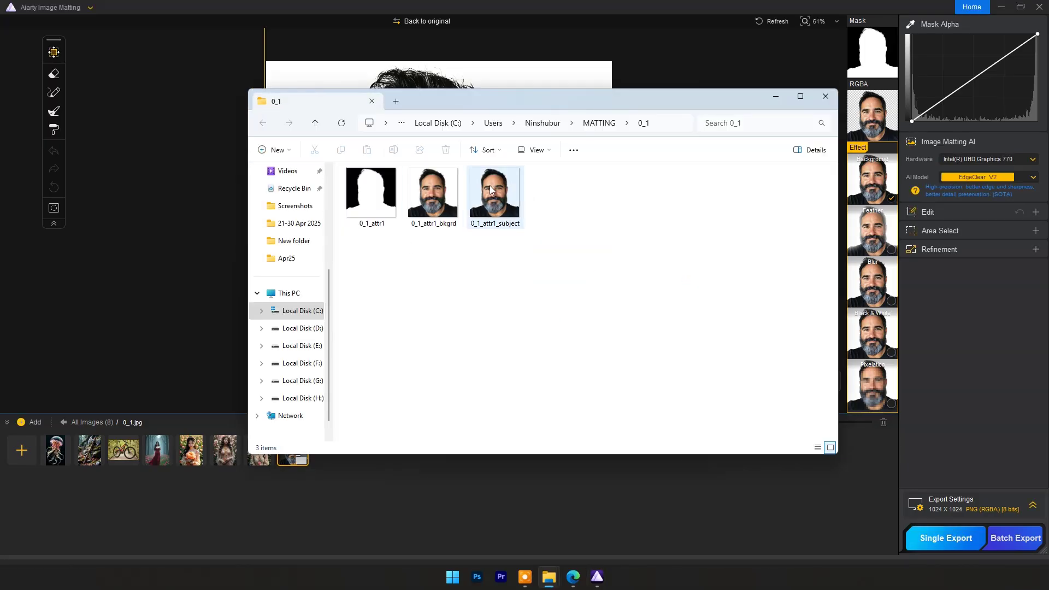
# Check the exported images 0_1_attr1_subject and 0_1_attr1_bkgrd in the photo viewer, and close the viewer and export folder.
pyautogui.doubleClick(491, 188)
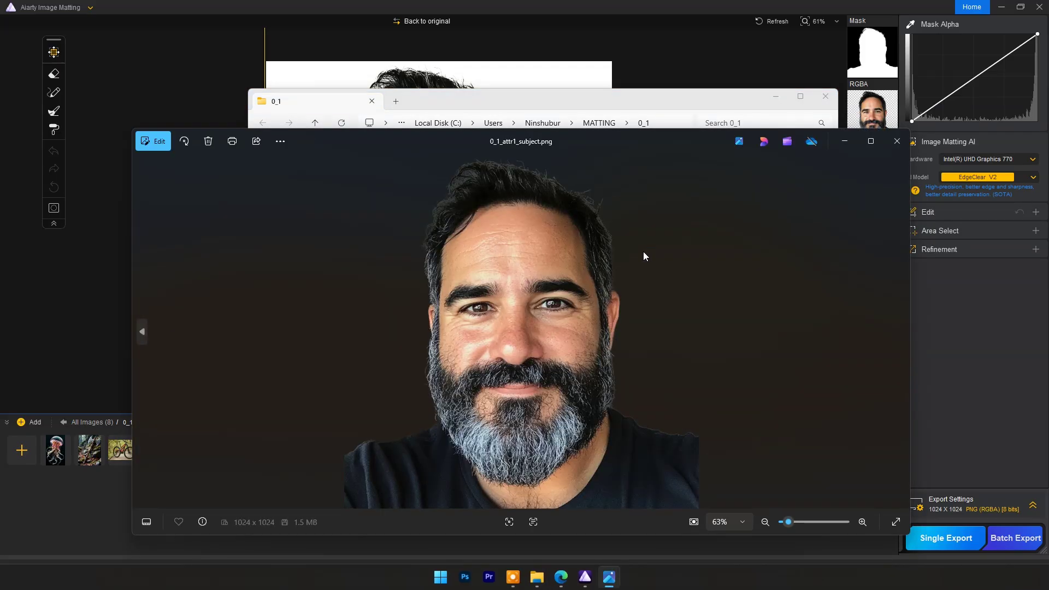
pyautogui.click(895, 143)
pyautogui.doubleClick(433, 189)
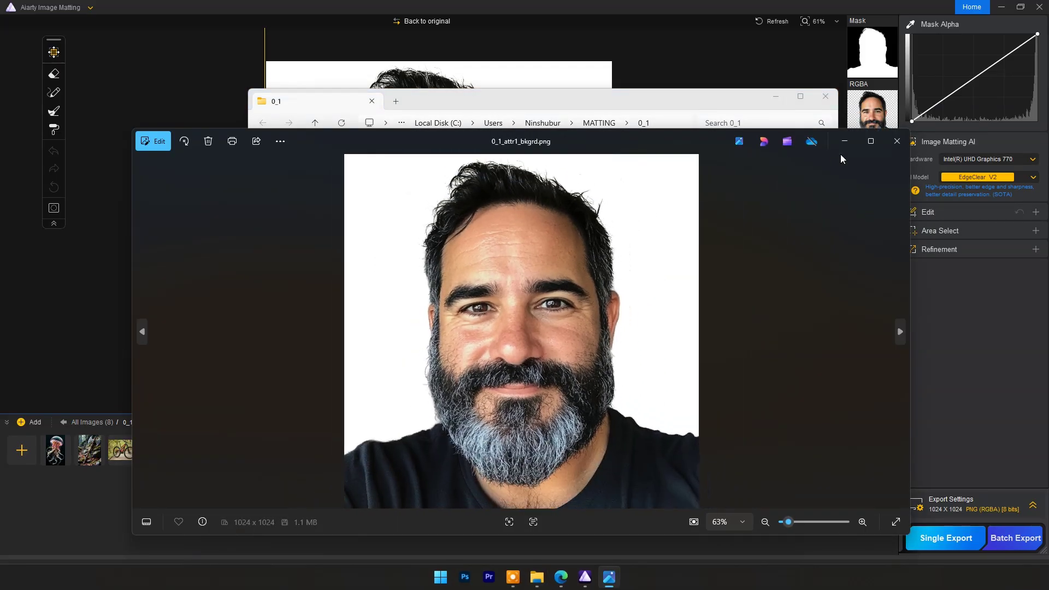
pyautogui.click(869, 142)
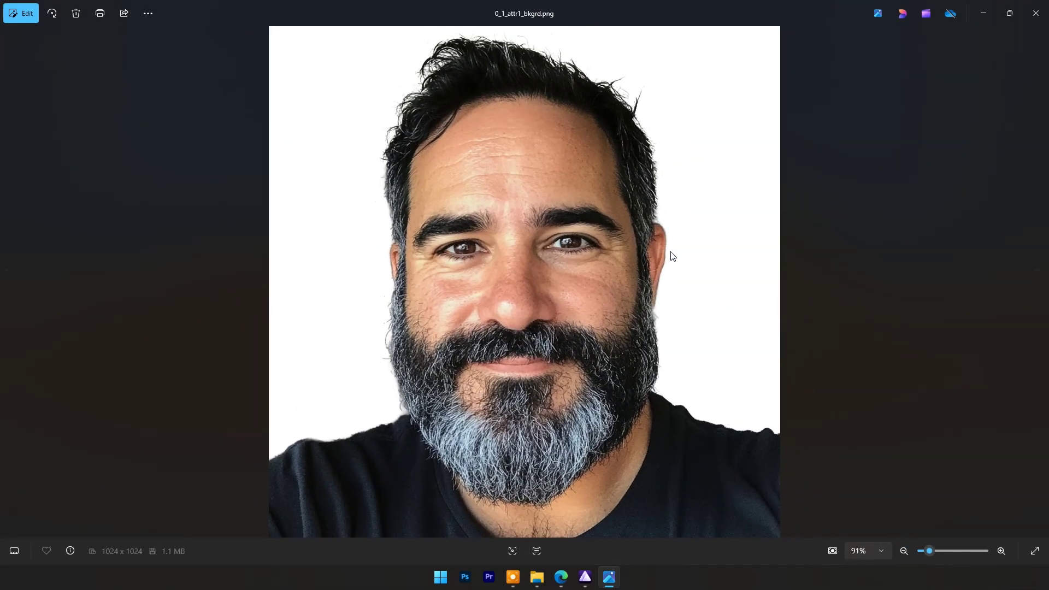
pyautogui.click(1036, 13)
pyautogui.click(825, 96)
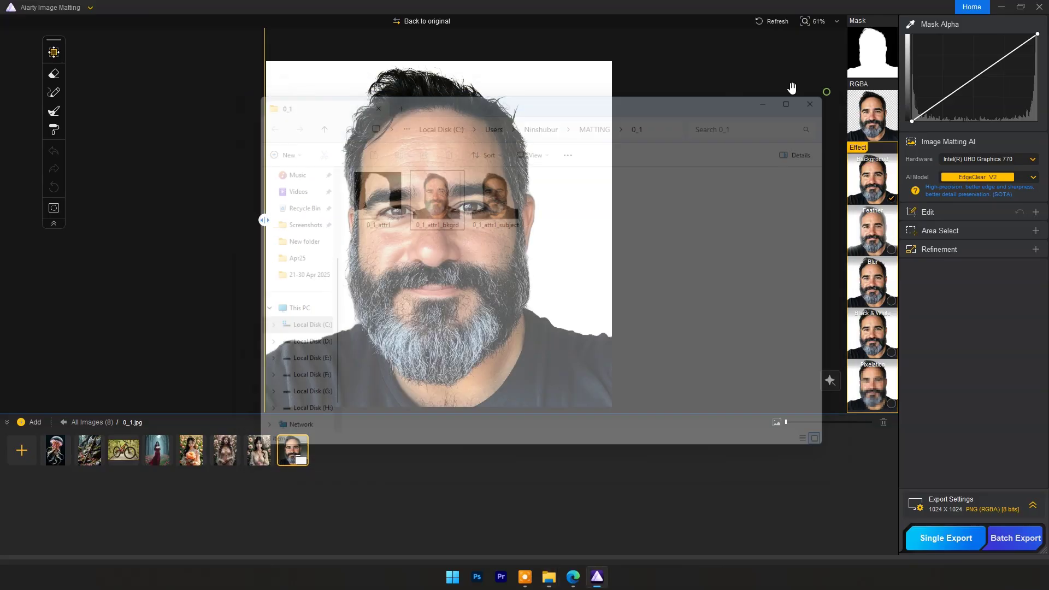
# Reset the portrait to its original state and confirm clearing its image attributes.
pyautogui.click(404, 25)
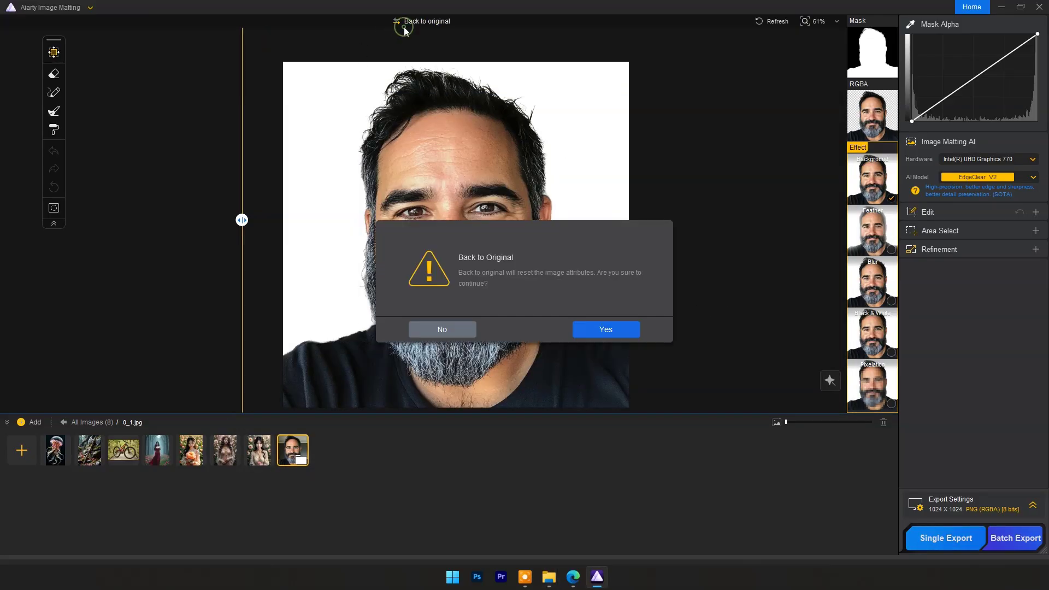
pyautogui.click(606, 329)
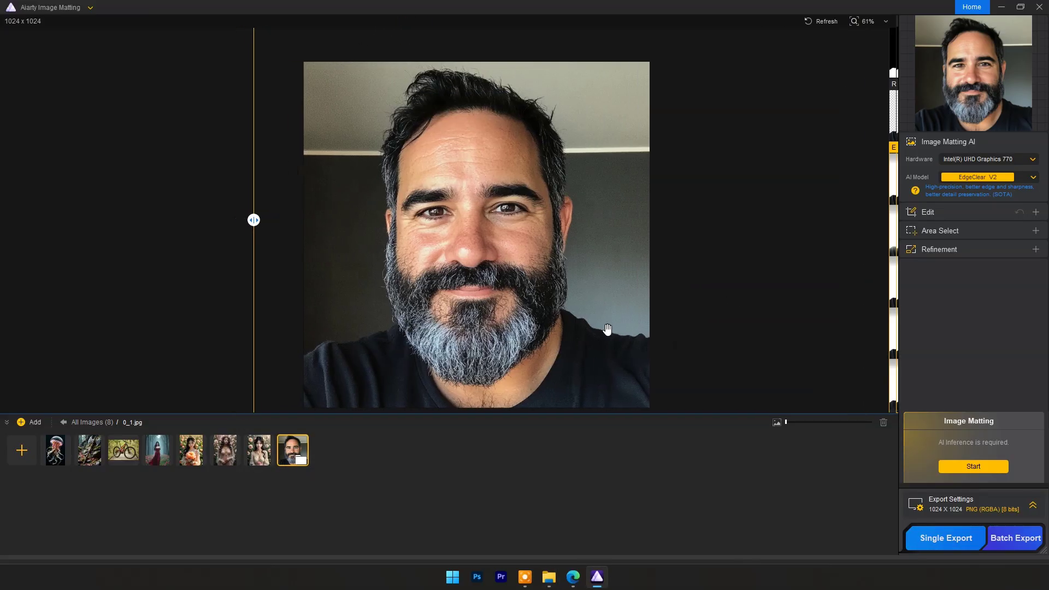
# Add the potted plant photo pexels-photo-3126442 from File Explorer to the image list.
pyautogui.click(548, 580)
pyautogui.moveTo(466, 116); pyautogui.dragTo(703, 130)
pyautogui.moveTo(614, 329); pyautogui.dragTo(402, 262)
pyautogui.moveTo(803, 141); pyautogui.dragTo(646, 143)
pyautogui.click(674, 135)
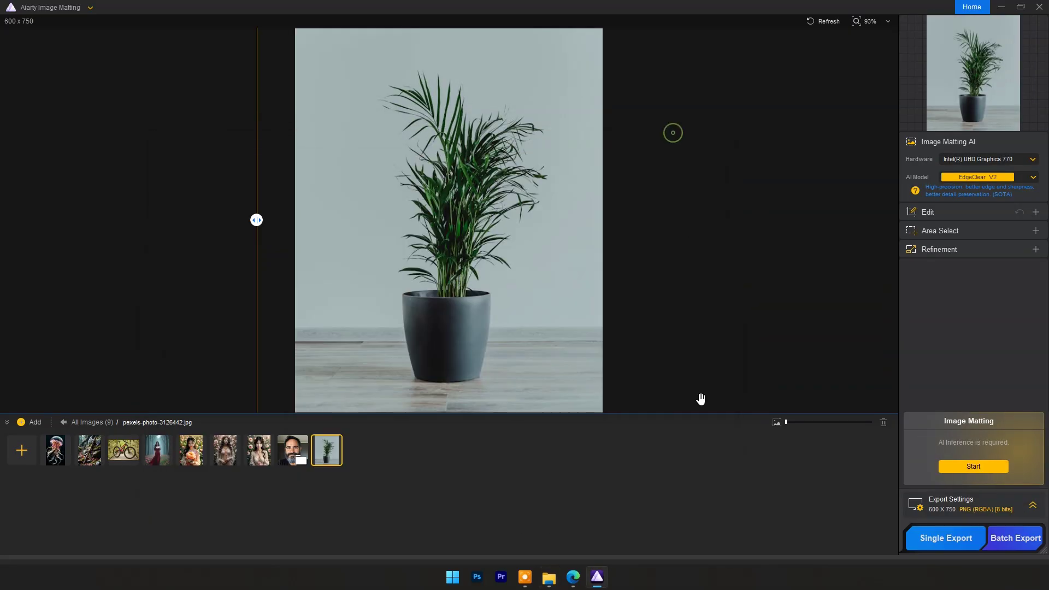
# Review the plant photo's matting models and Edit options, keep EdgeClear V2, and run the AI image matting.
pyautogui.click(1032, 180)
pyautogui.click(1032, 180)
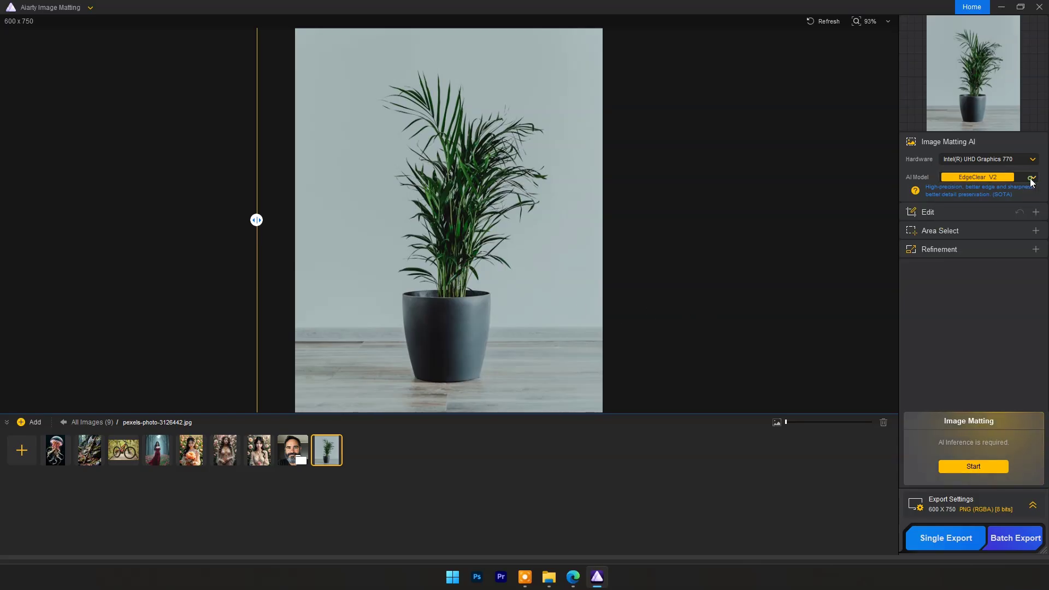
pyautogui.click(1035, 213)
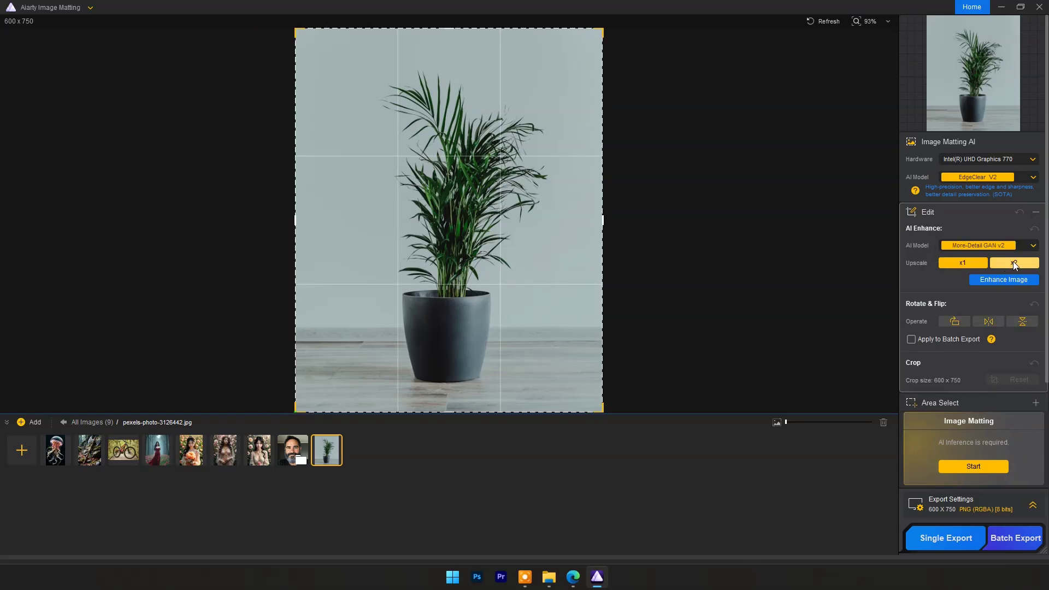
pyautogui.click(1036, 213)
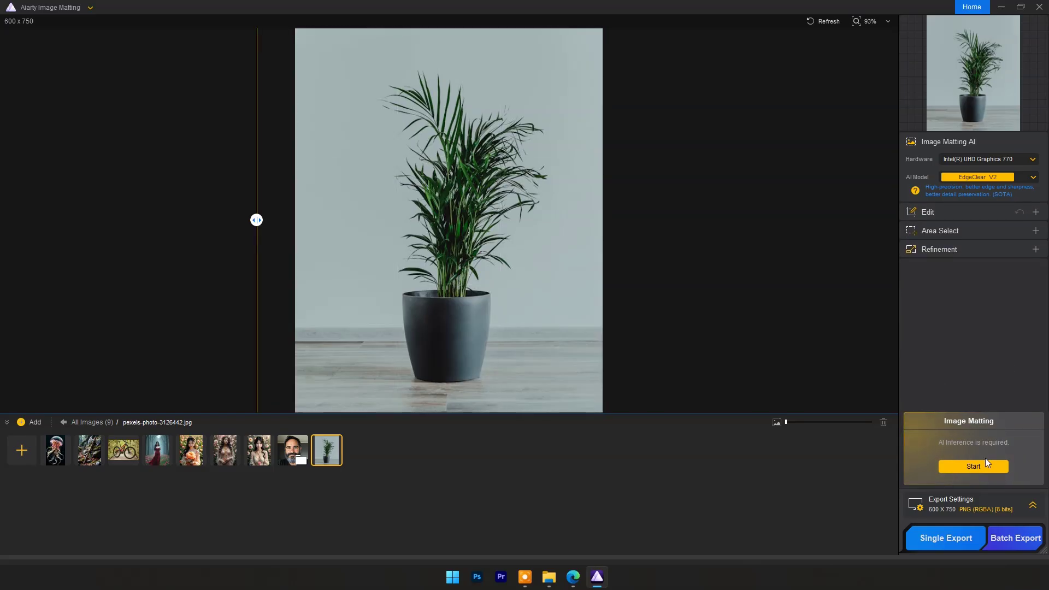
pyautogui.click(973, 467)
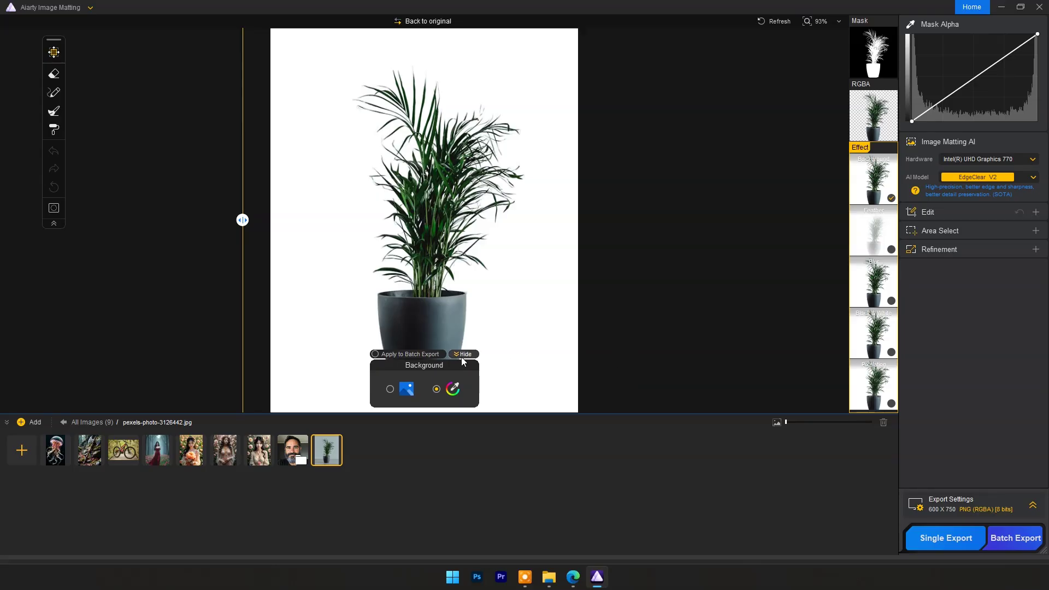
# Set the plant's background colour to light pink (RGB 255, 217, 232).
pyautogui.click(450, 390)
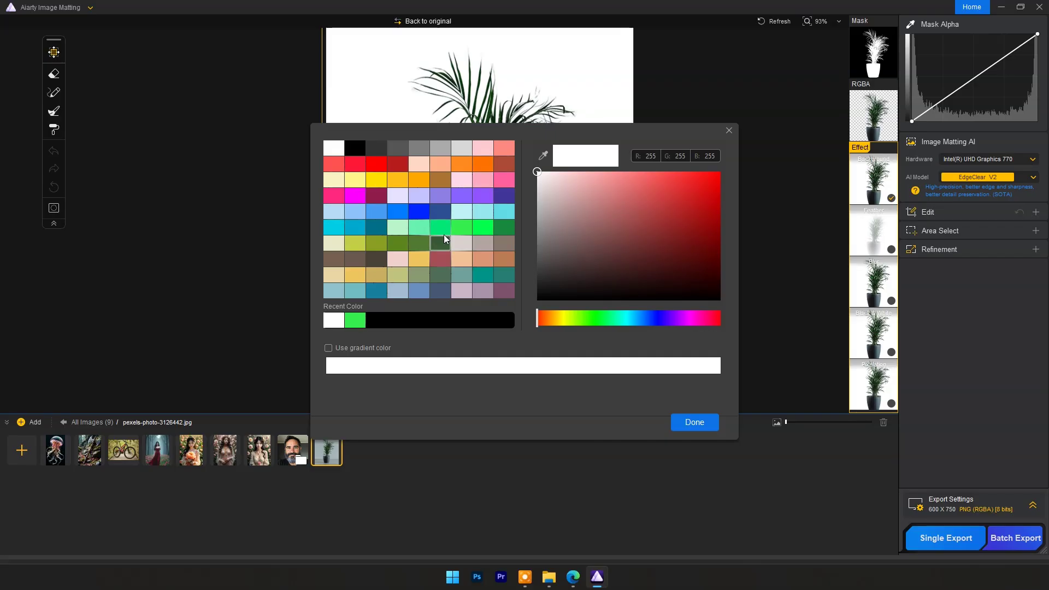
pyautogui.click(355, 197)
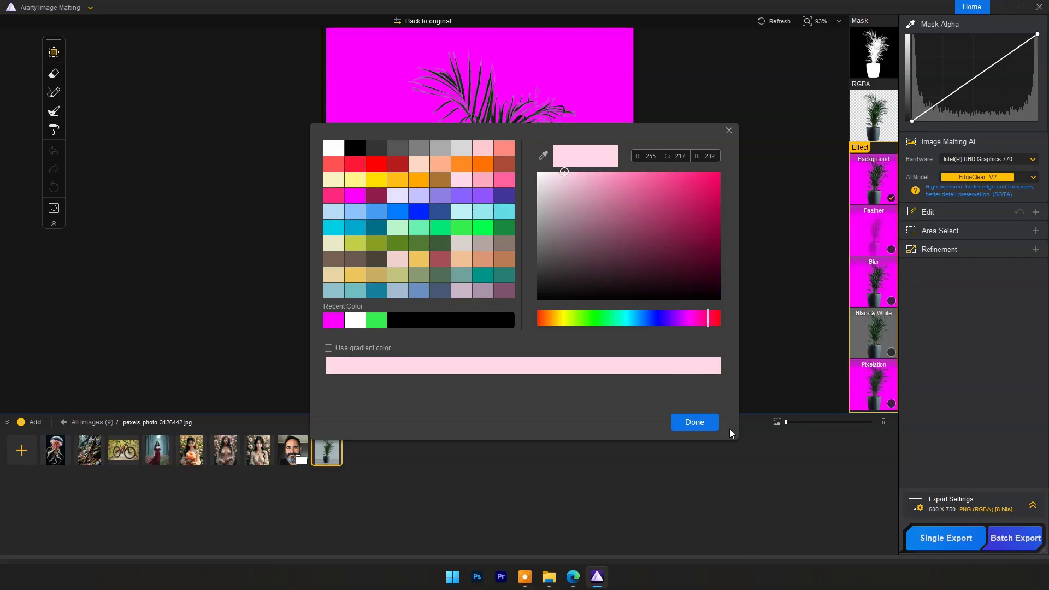
pyautogui.click(713, 424)
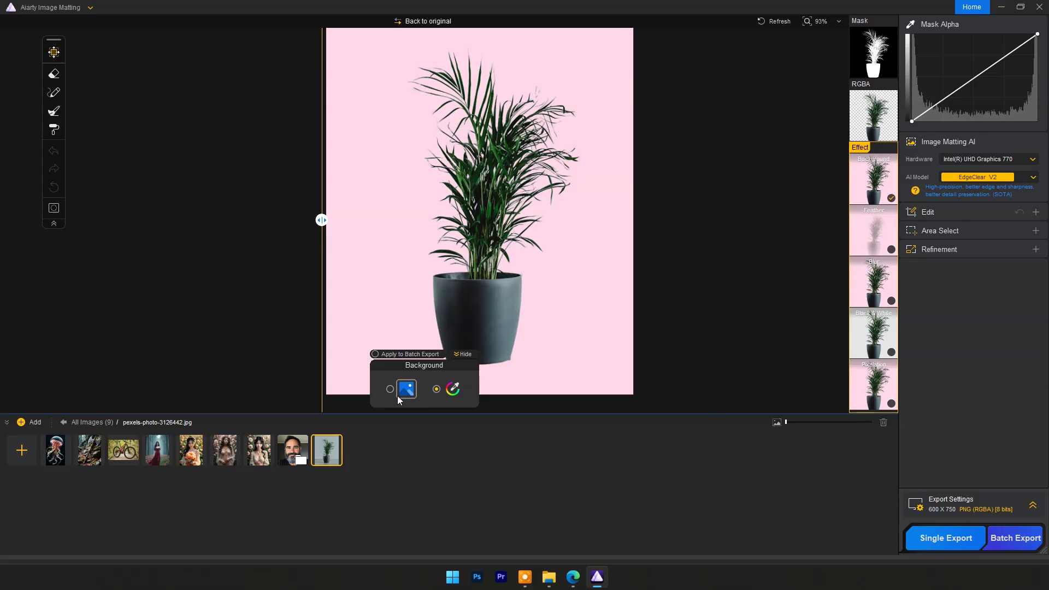
# Switch the plant's background to the image option and back to the solid colour, comparing against the original photo.
pyautogui.click(391, 390)
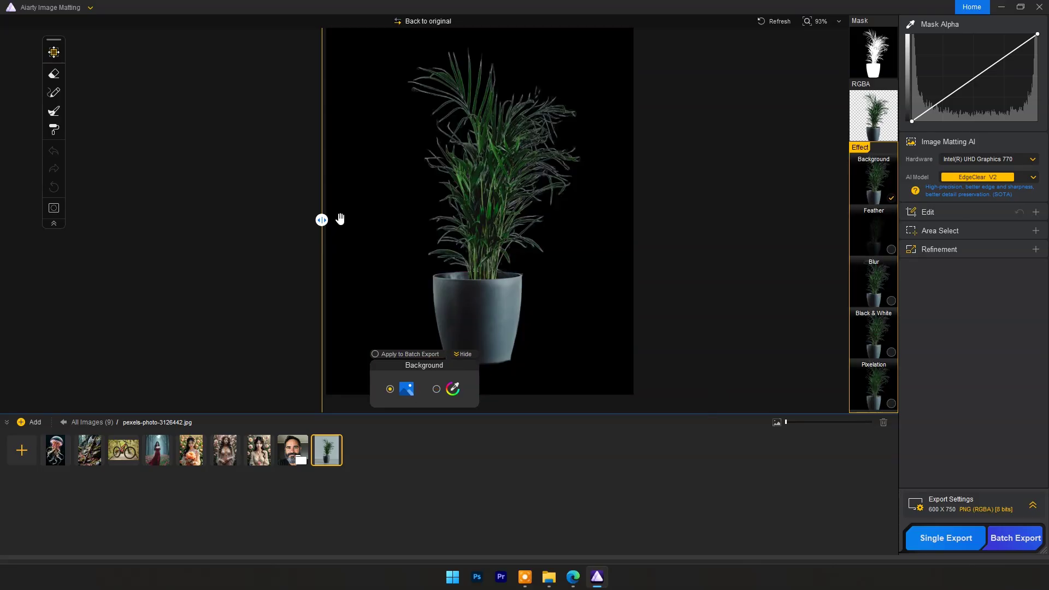
pyautogui.moveTo(326, 222)
pyautogui.mouseDown()
pyautogui.moveTo(590, 218)
pyautogui.moveTo(286, 211)
pyautogui.moveTo(317, 210)
pyautogui.mouseUp()
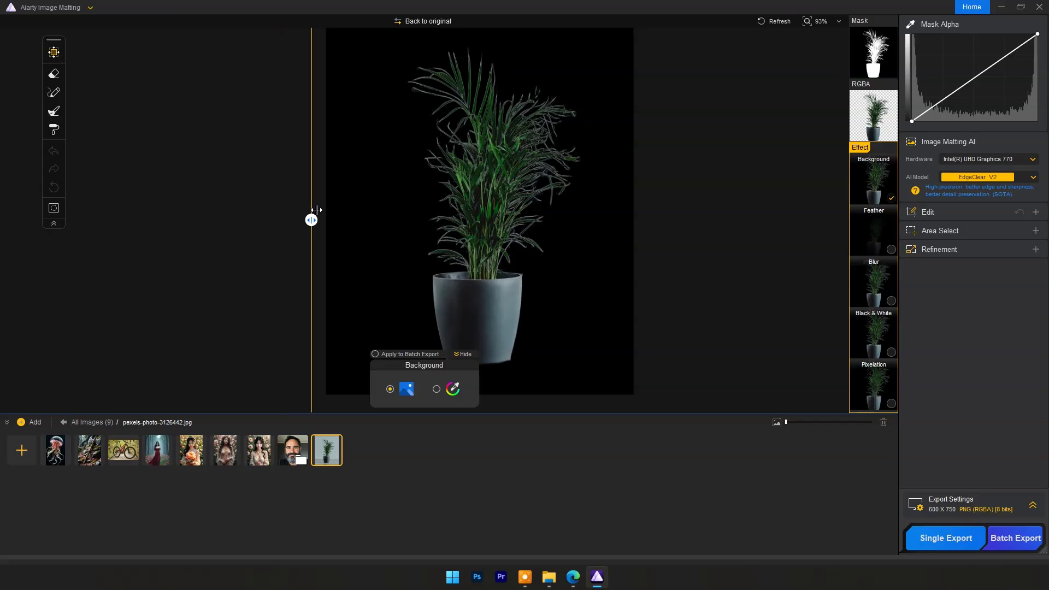
pyautogui.click(437, 389)
pyautogui.moveTo(312, 220); pyautogui.dragTo(358, 229)
# Try the Black & White and Blur effects on the plant image and compare the result with the original.
pyautogui.click(891, 350)
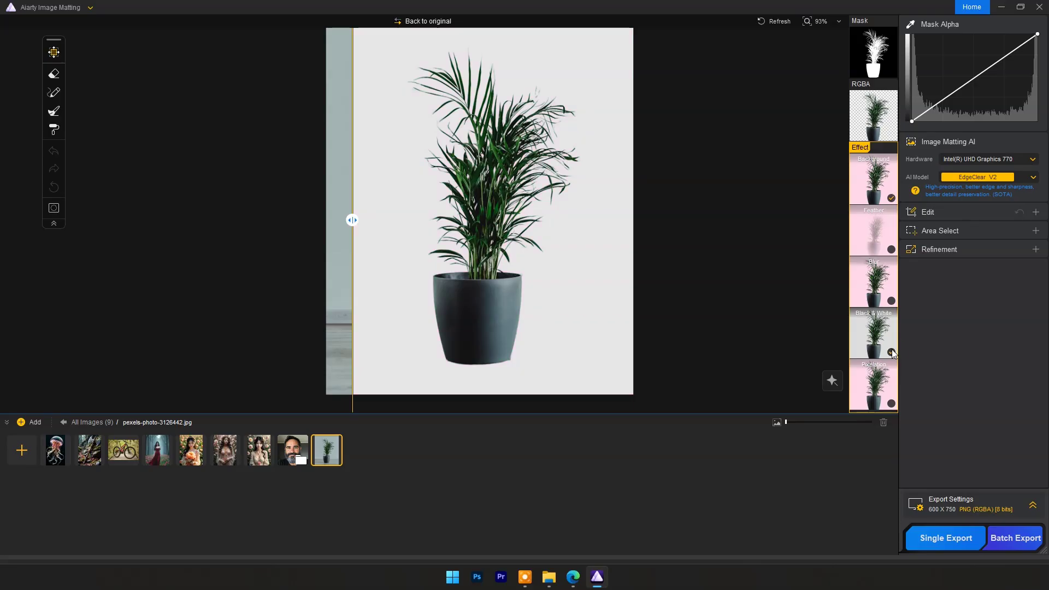
pyautogui.moveTo(358, 223); pyautogui.dragTo(468, 220)
pyautogui.click(870, 286)
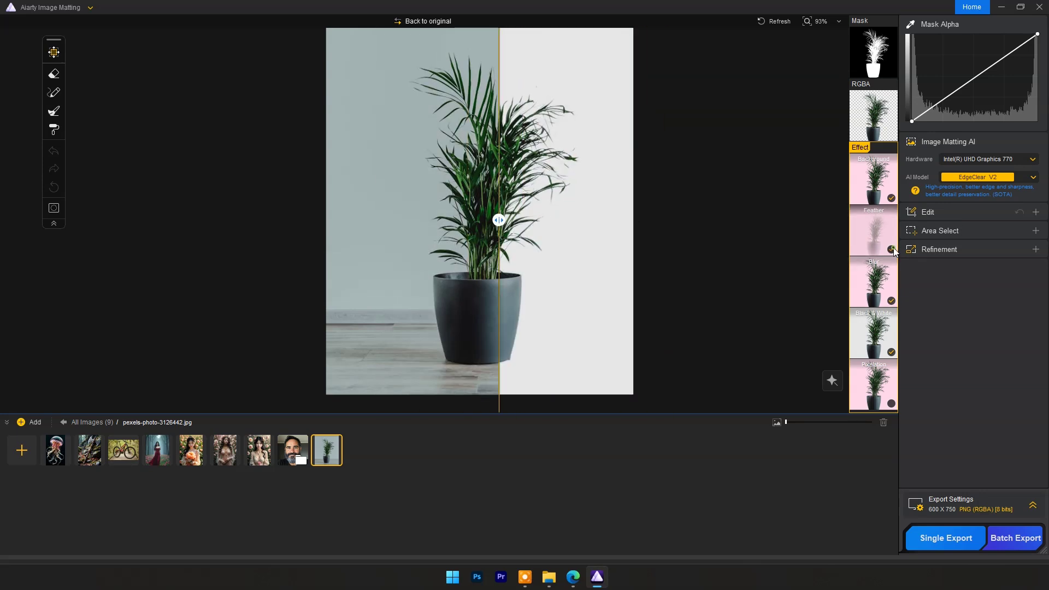
pyautogui.click(891, 300)
pyautogui.click(891, 353)
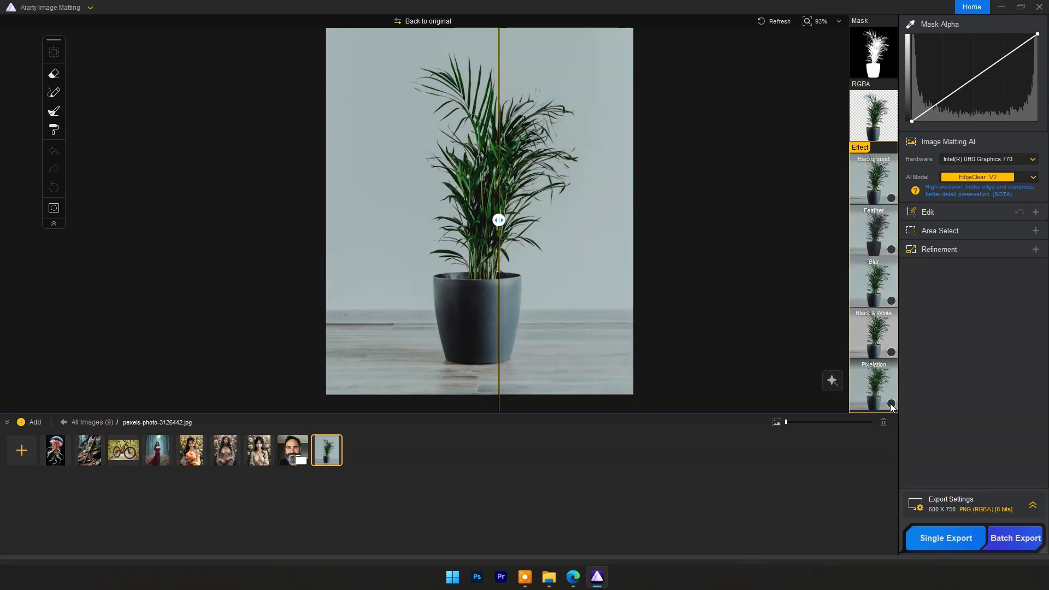
pyautogui.click(892, 300)
pyautogui.moveTo(519, 219); pyautogui.dragTo(428, 218)
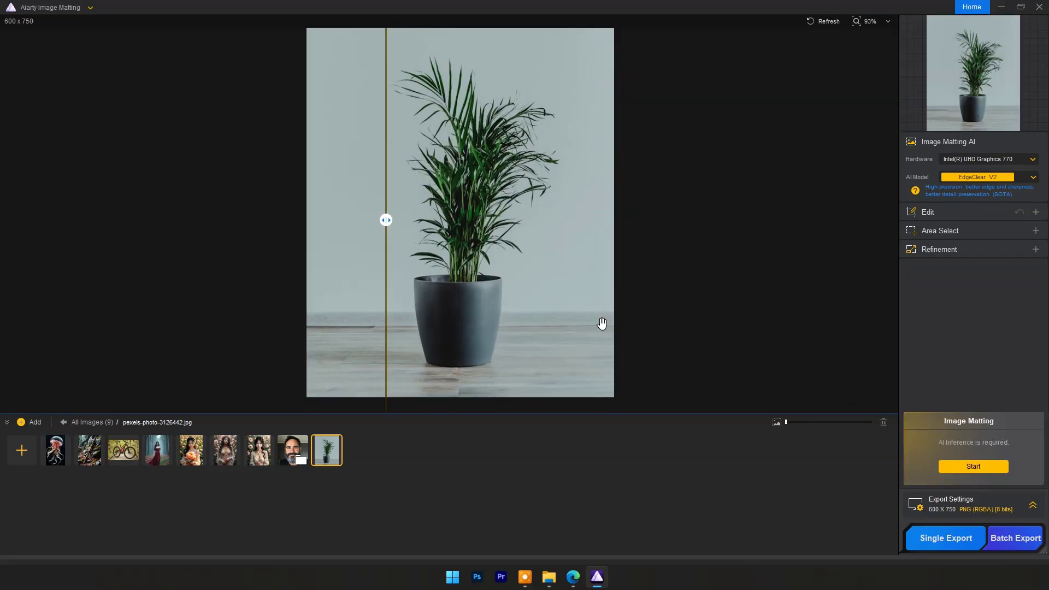
# Add the orange Monster Energy can photo from the iMAGe folder in File Explorer to the image list.
pyautogui.click(549, 575)
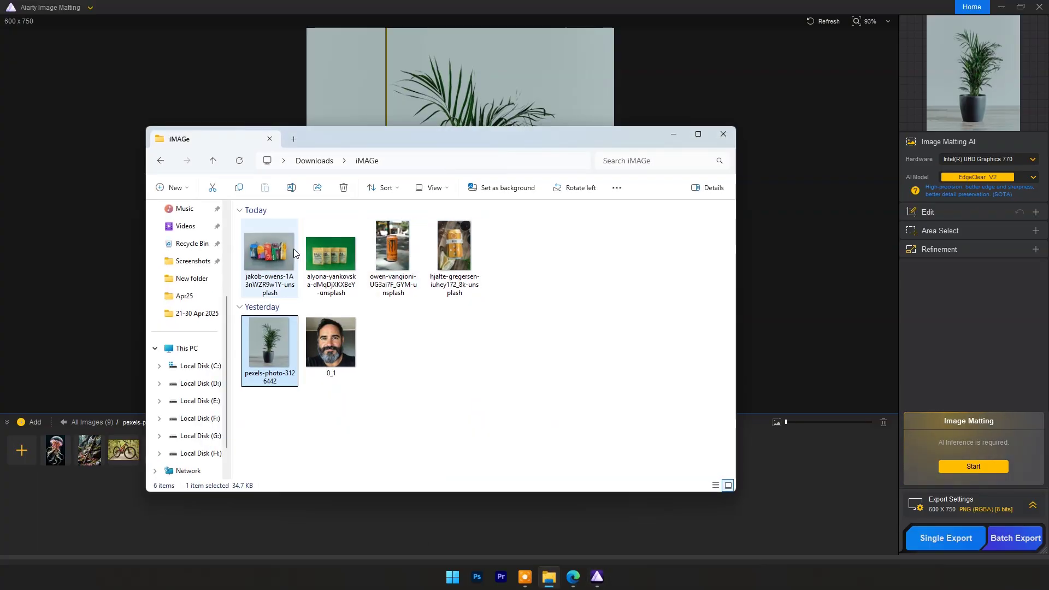
pyautogui.click(381, 261)
pyautogui.moveTo(381, 261); pyautogui.dragTo(460, 88)
pyautogui.click(677, 134)
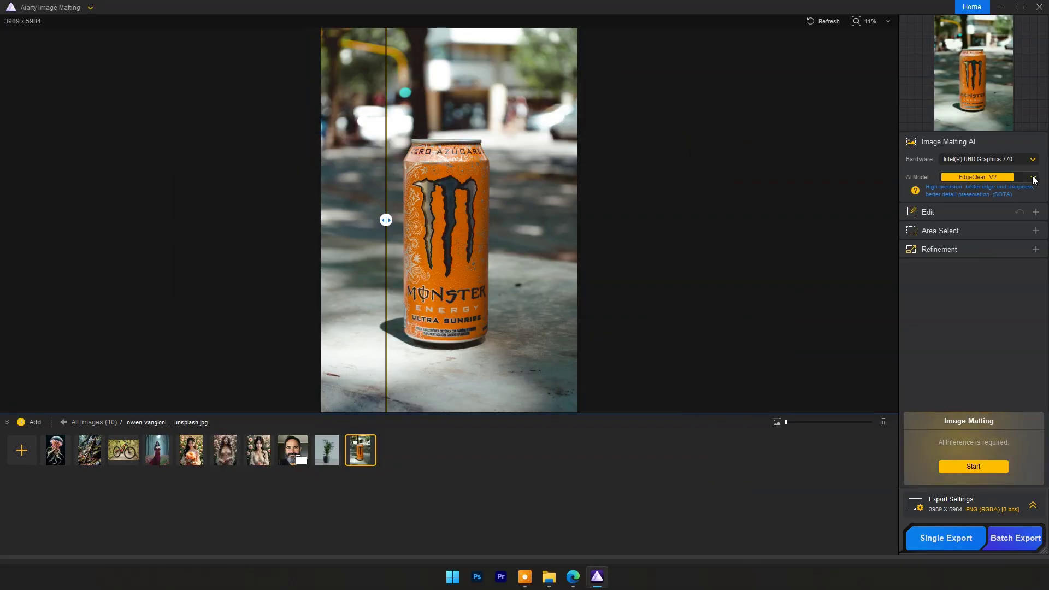
# Run the AI image matting on the can photo with EdgeClear V2 and hide the Background options.
pyautogui.click(972, 464)
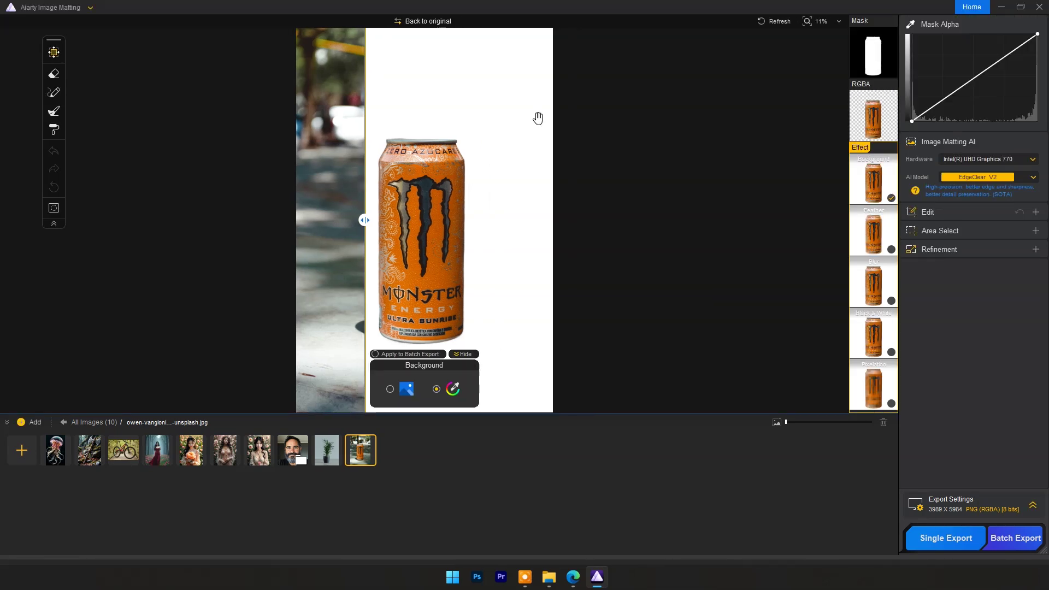
pyautogui.click(464, 354)
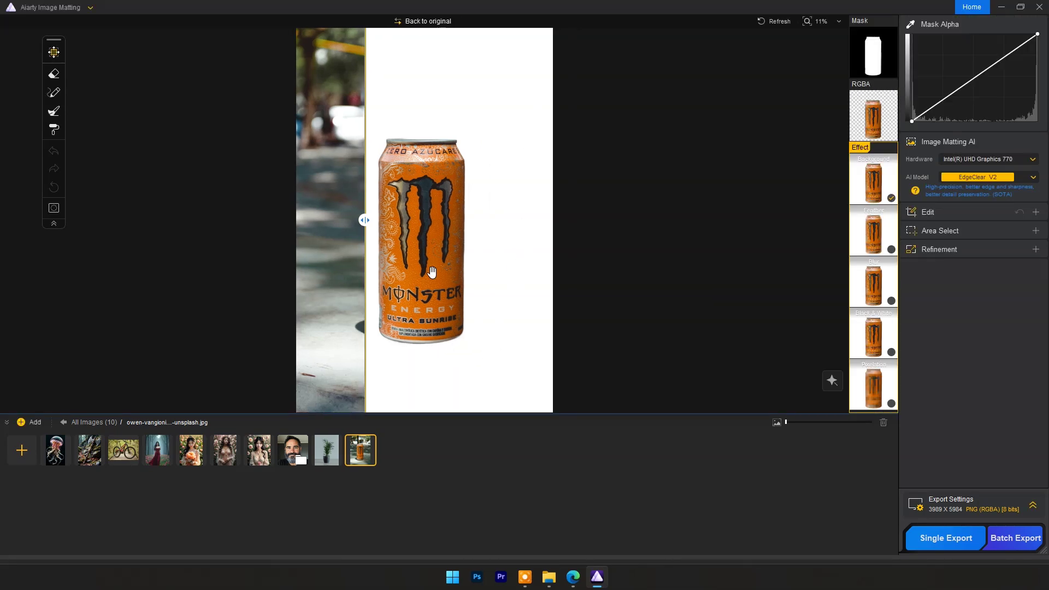
# Examine the can's cutout edges up close from its rim to its base, comparing the matted result with the original.
pyautogui.scroll(5, 430, 239)
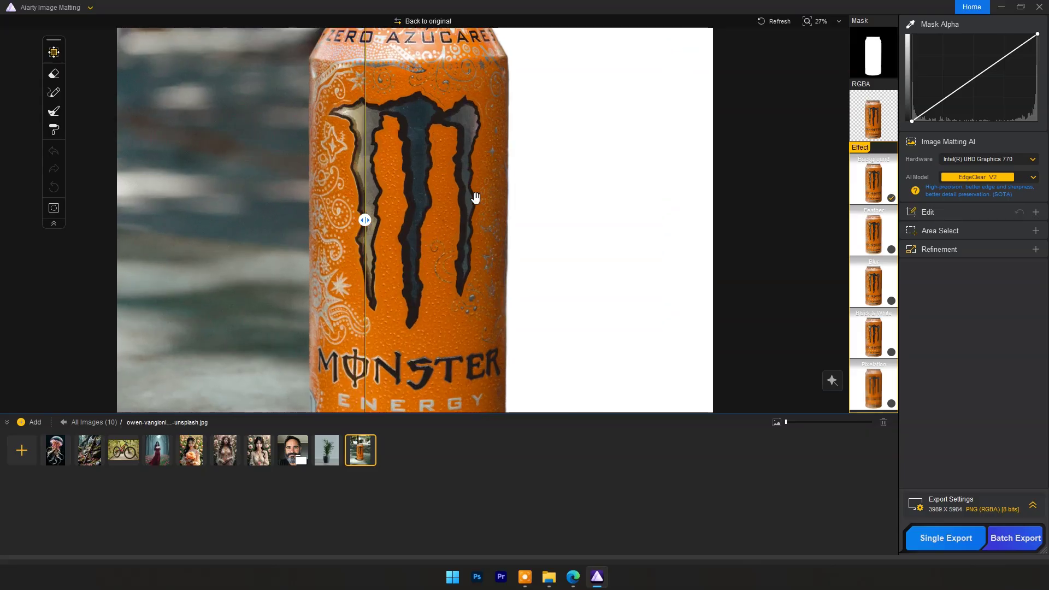
pyautogui.scroll(1, 475, 198)
pyautogui.moveTo(364, 219); pyautogui.dragTo(375, 195)
pyautogui.scroll(1, 424, 159)
pyautogui.scroll(-2, 436, 101)
pyautogui.moveTo(436, 100); pyautogui.dragTo(435, 249)
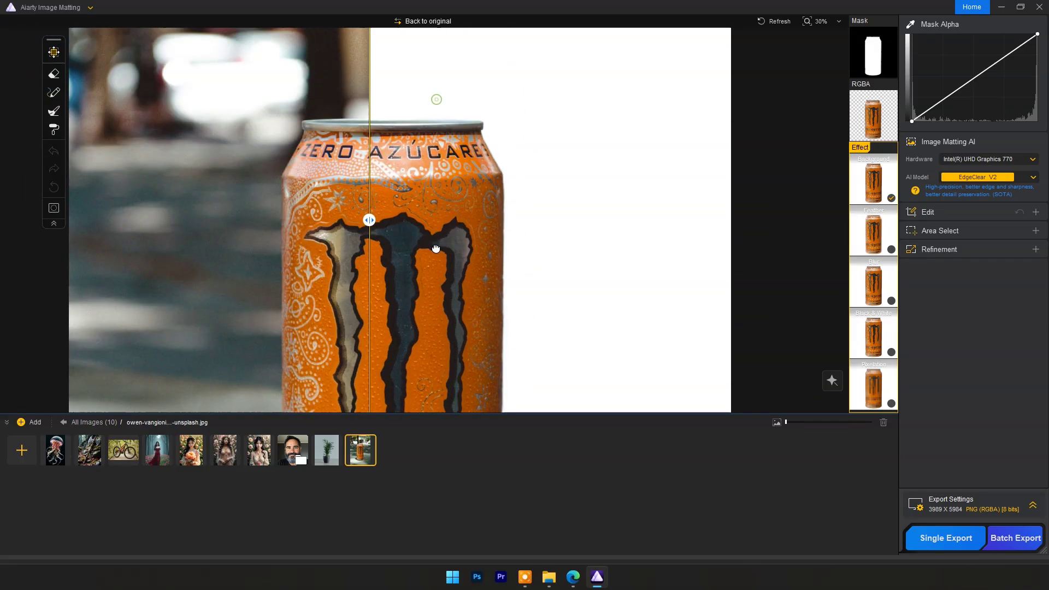
pyautogui.moveTo(372, 221); pyautogui.dragTo(413, 218)
pyautogui.scroll(-4, 459, 219)
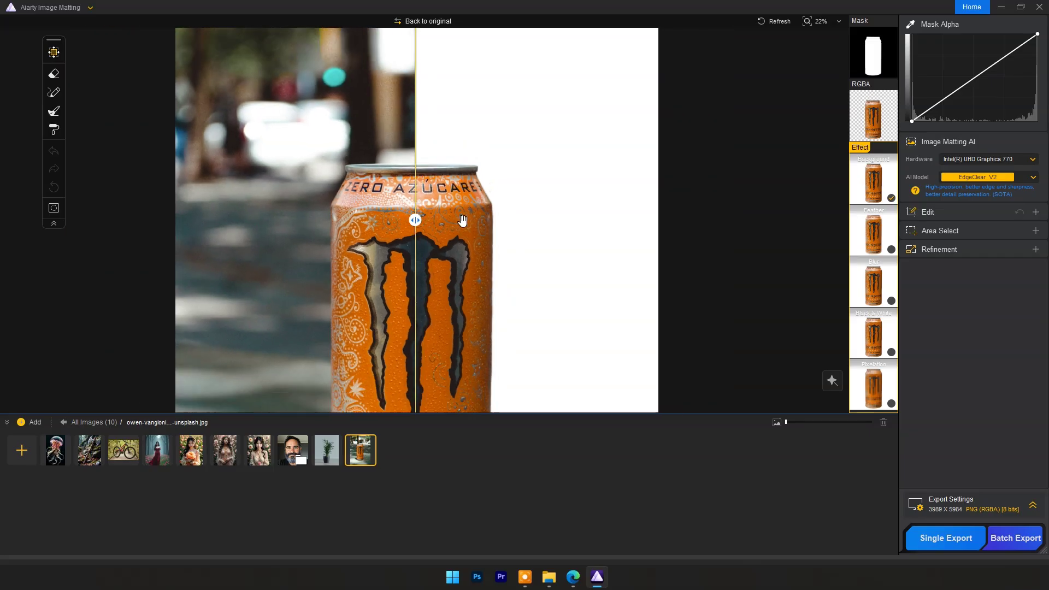
pyautogui.moveTo(476, 303); pyautogui.dragTo(479, 154)
pyautogui.moveTo(416, 220); pyautogui.dragTo(280, 219)
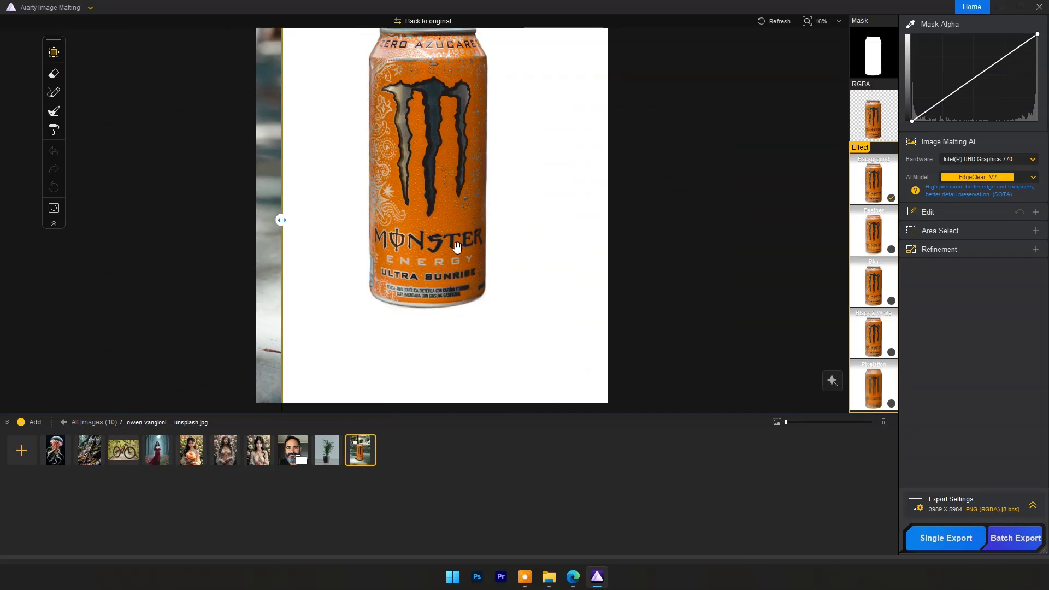
# Export the matted can as a single image.
pyautogui.click(946, 538)
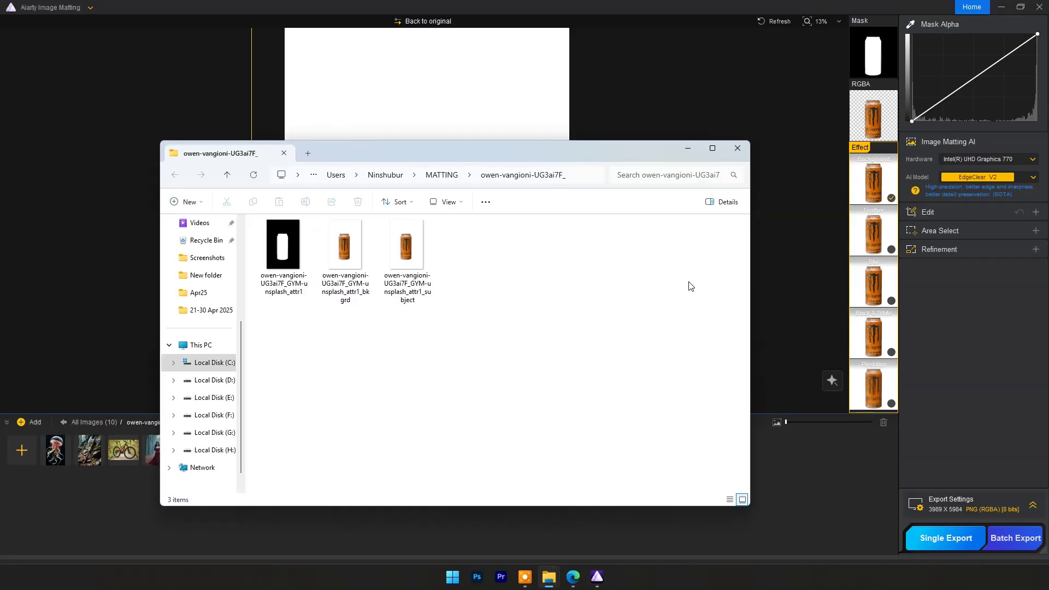
# Open the exported can image ending in _attr1_bkgrd from the output folder and inspect it up close.
pyautogui.doubleClick(344, 246)
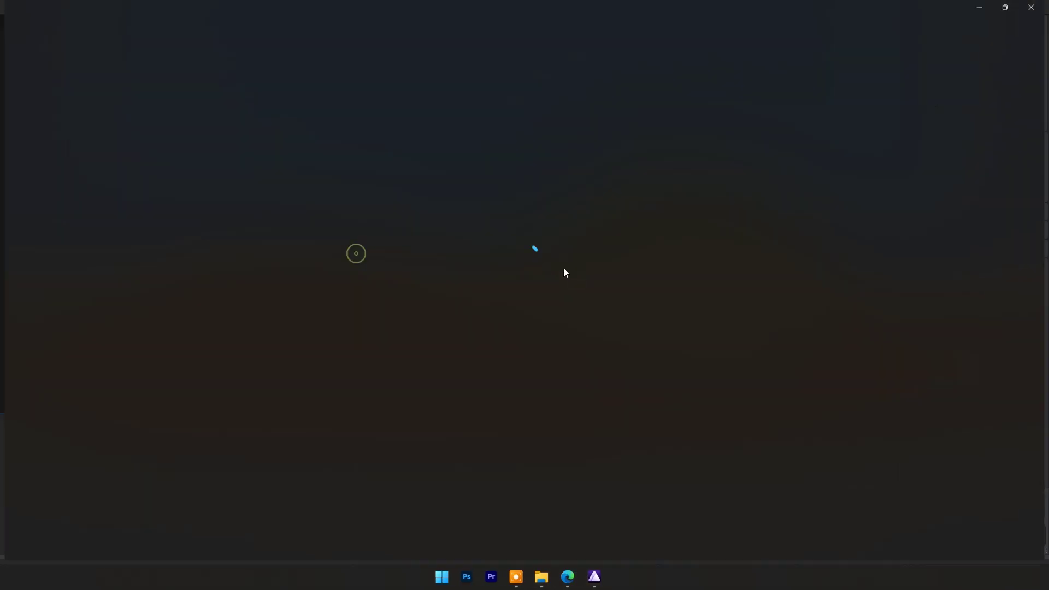
pyautogui.scroll(3, 543, 262)
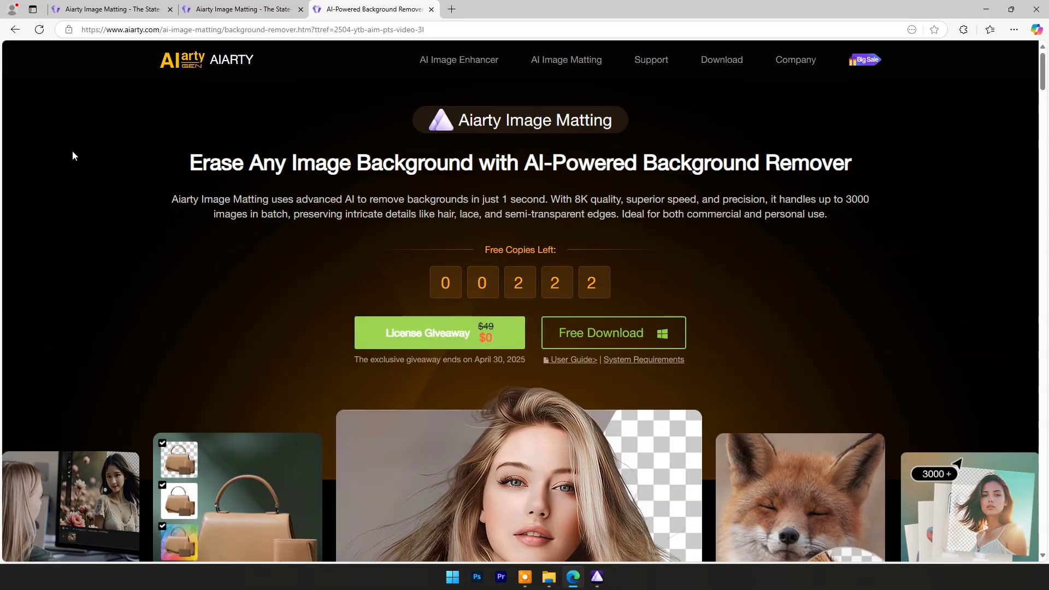
# Review the Aiarty Image Matting page in Microsoft Edge, open its License Giveaway offer, and minimize the browser.
pyautogui.scroll(-1, 705, 150)
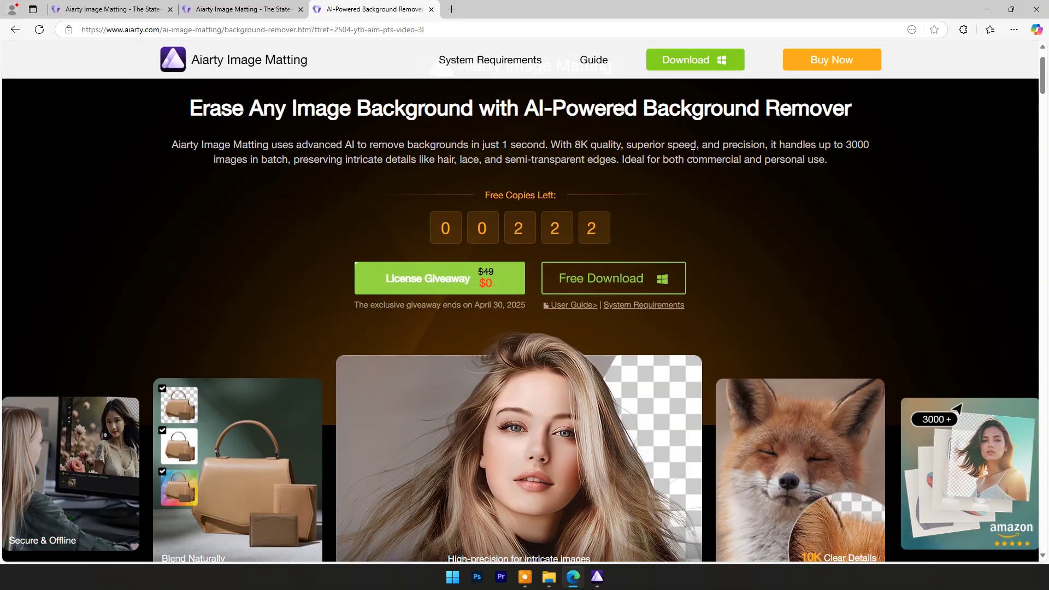
pyautogui.scroll(1, 424, 161)
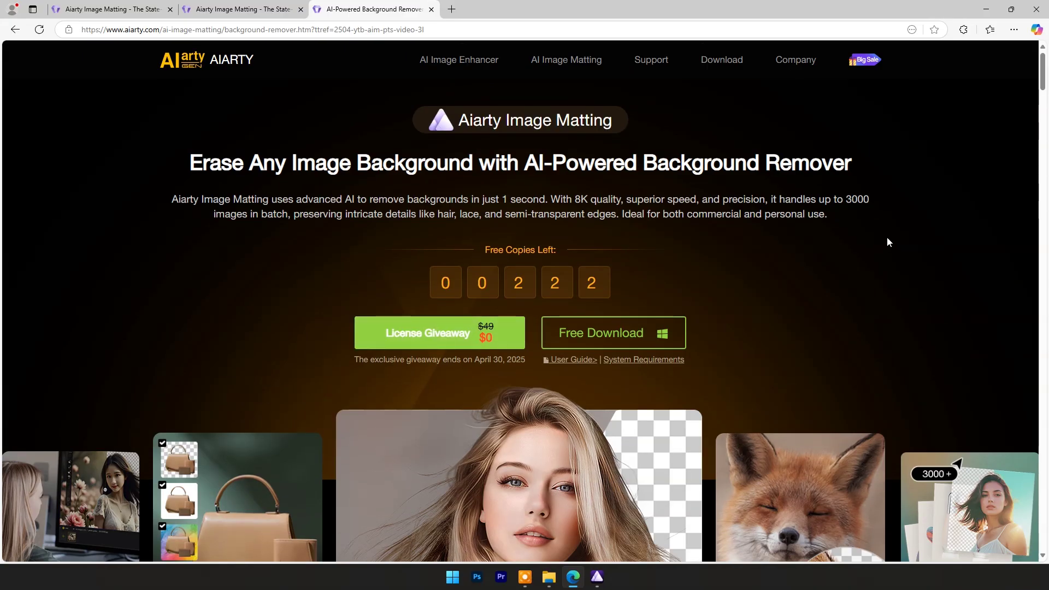
pyautogui.click(434, 332)
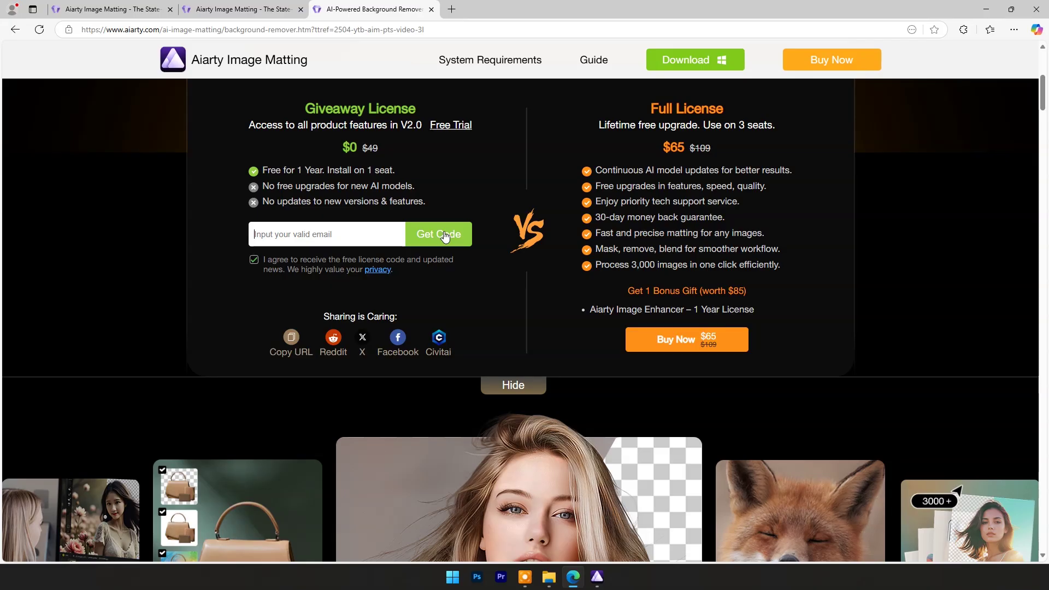
pyautogui.click(984, 10)
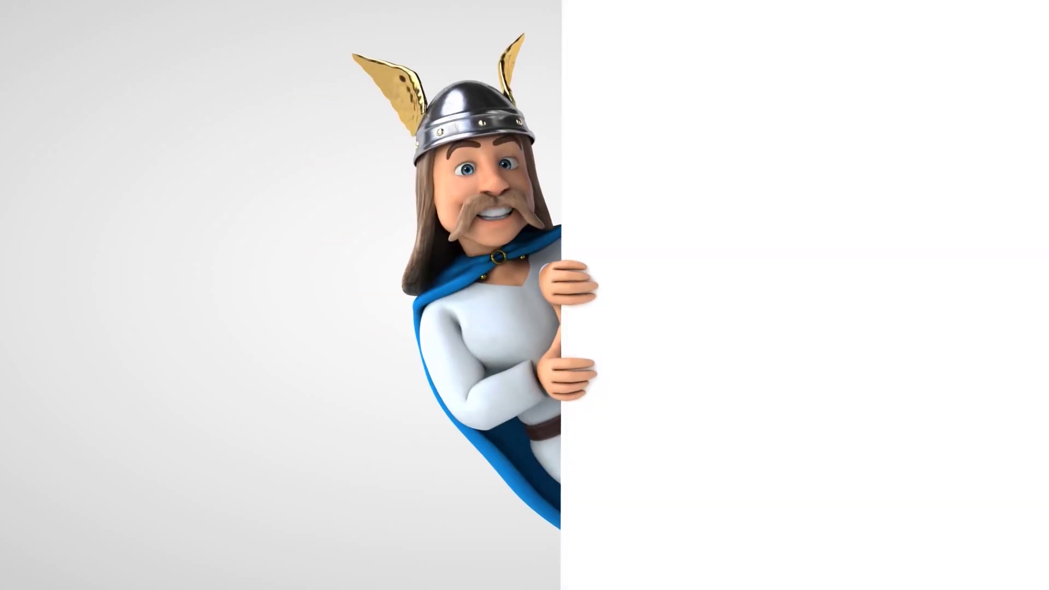